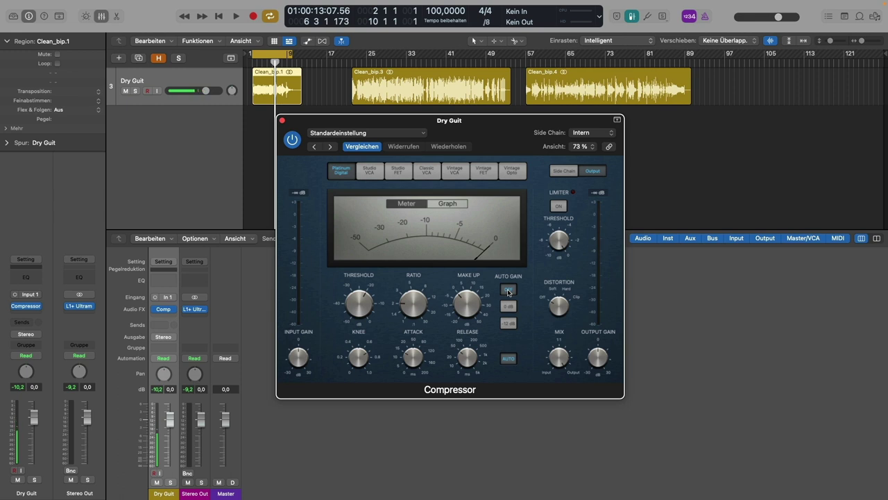
Play the guitar region and set the compressor's threshold to -27.0 dB and its make-up gain to about 3.5 dB
key(space)
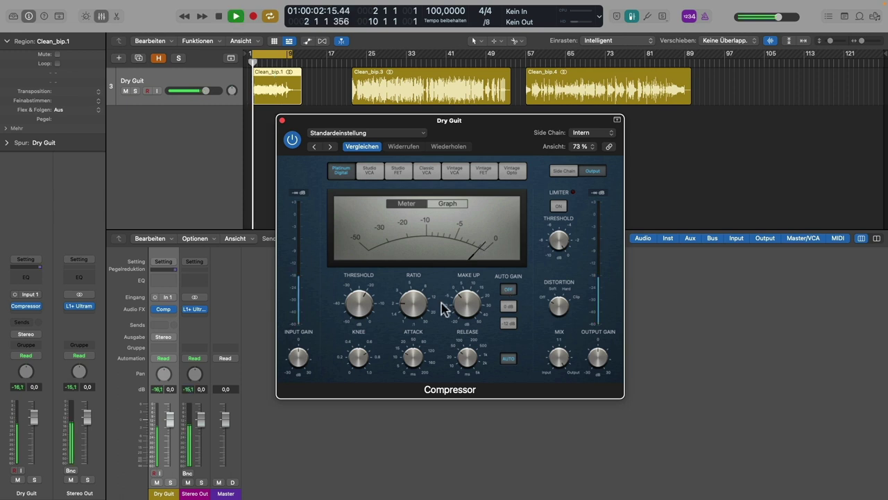
drag(358, 302, 359, 316)
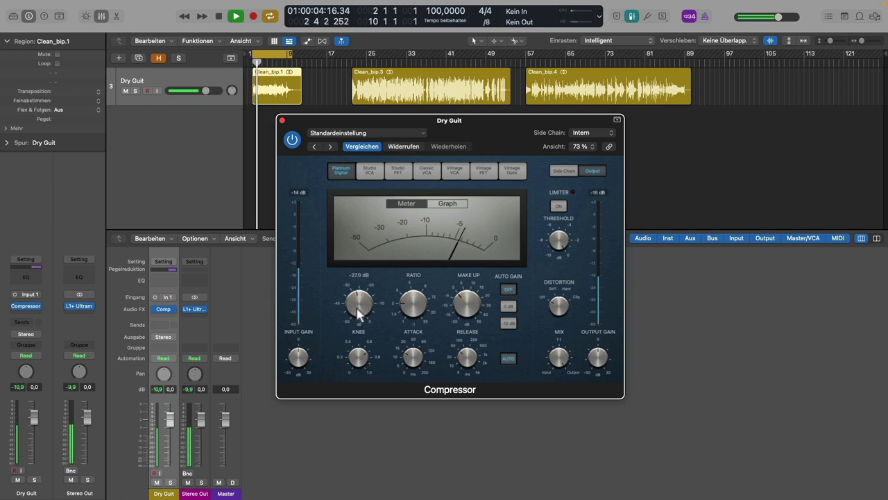
drag(461, 312, 468, 305)
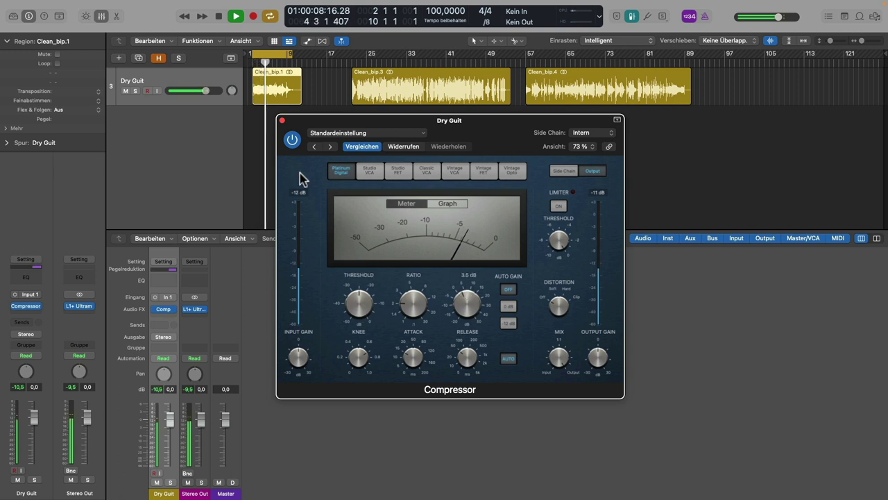
Compare the guitar with the compressor bypassed and active, stop playback and close the compressor
click(292, 140)
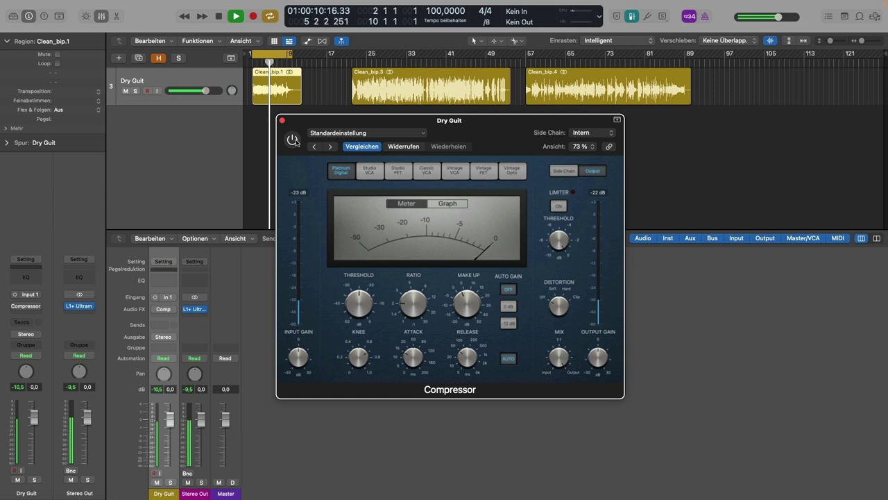
click(293, 140)
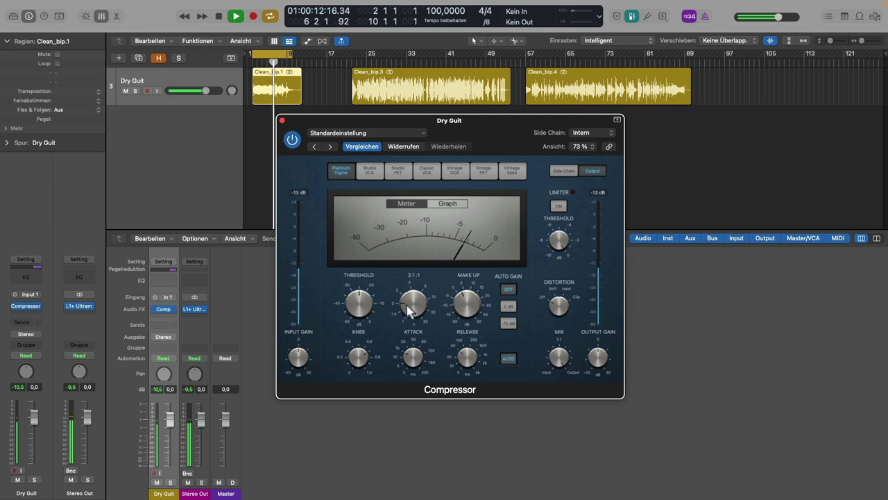
key(space)
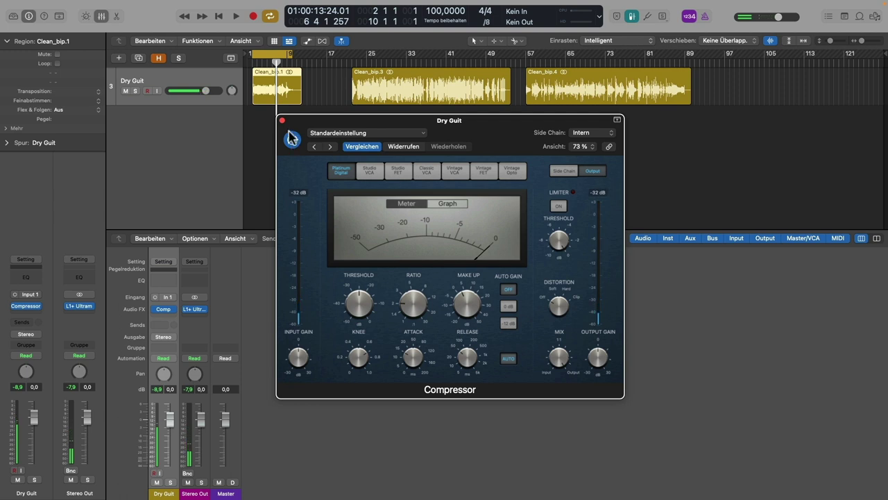
click(282, 122)
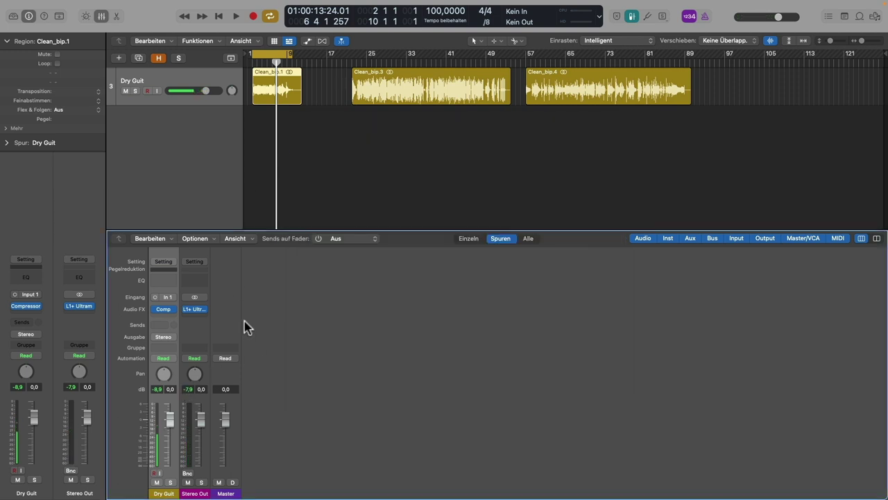
Try Amp Designer as an insert after the compressor on the Dry Guit channel, and remove it again
click(163, 317)
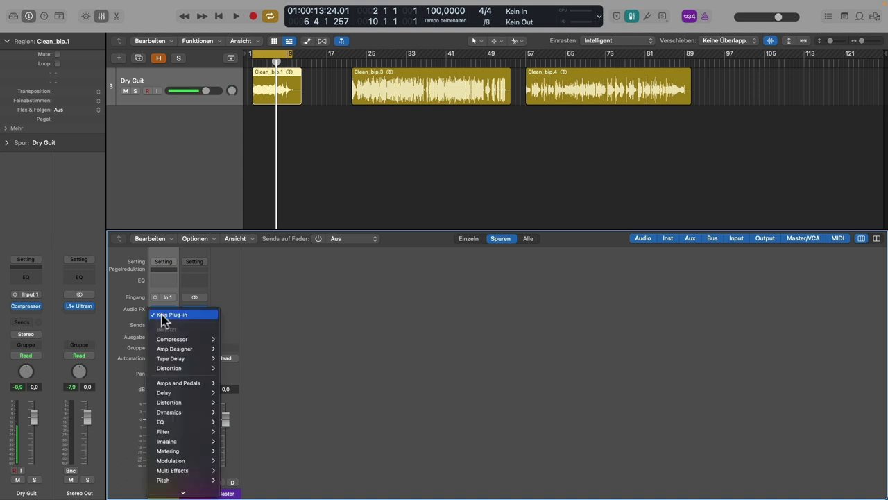
click(228, 350)
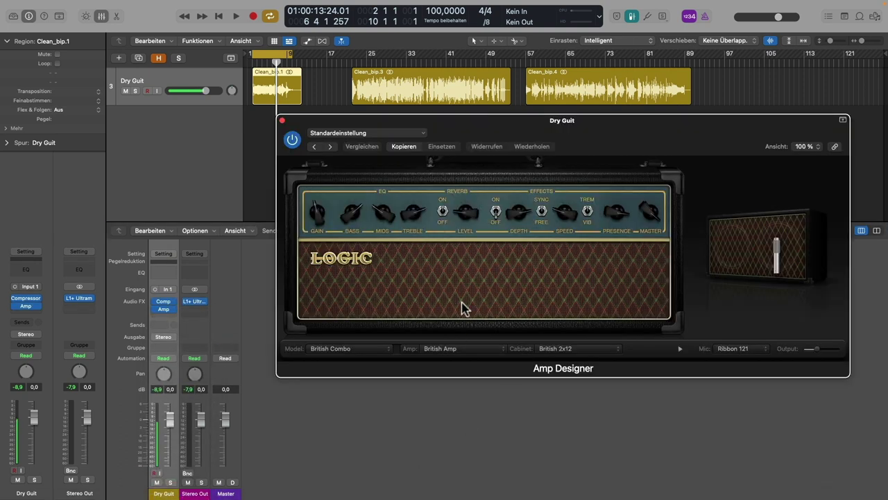
click(282, 122)
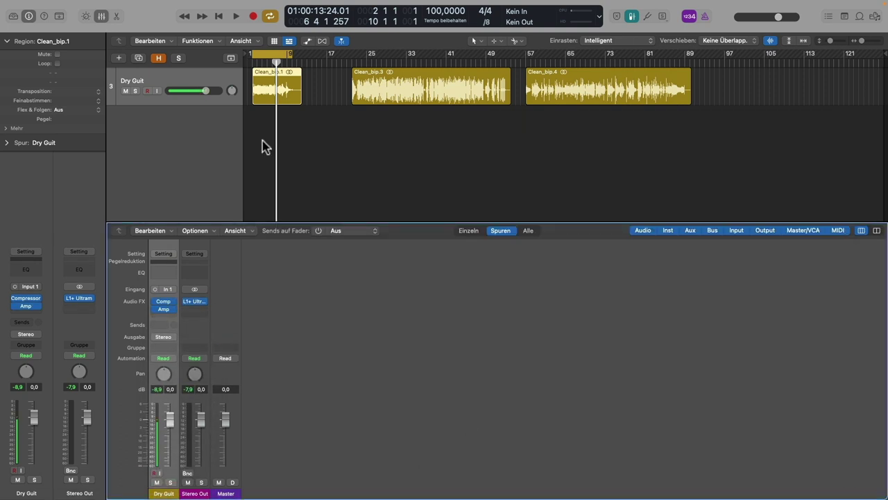
click(174, 310)
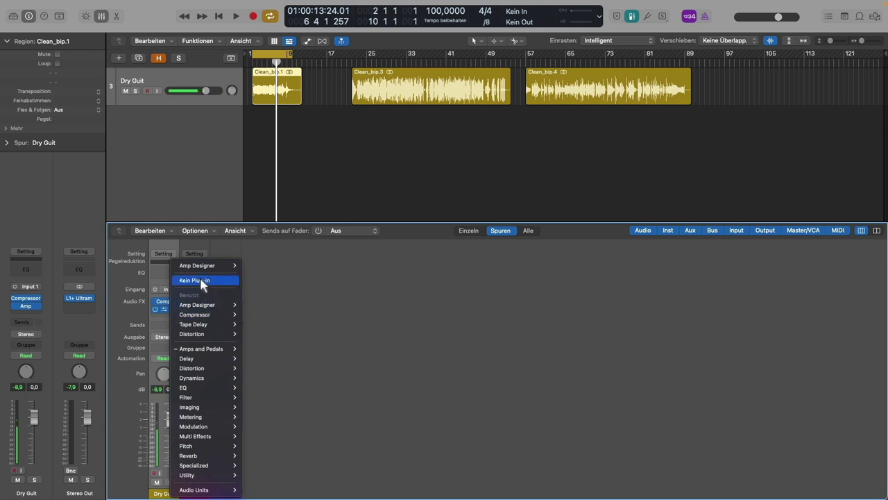
click(201, 281)
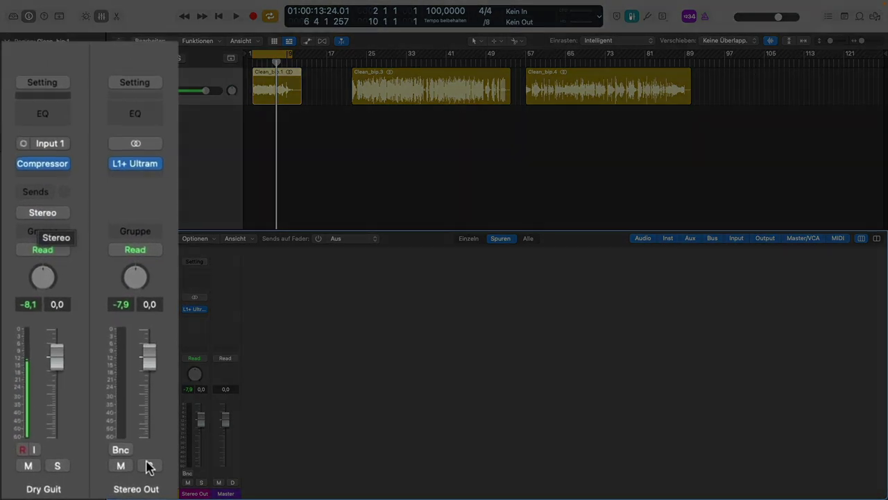
Set the output of the Dry Guit channel to Ohne so it no longer feeds the stereo output directly
click(200, 493)
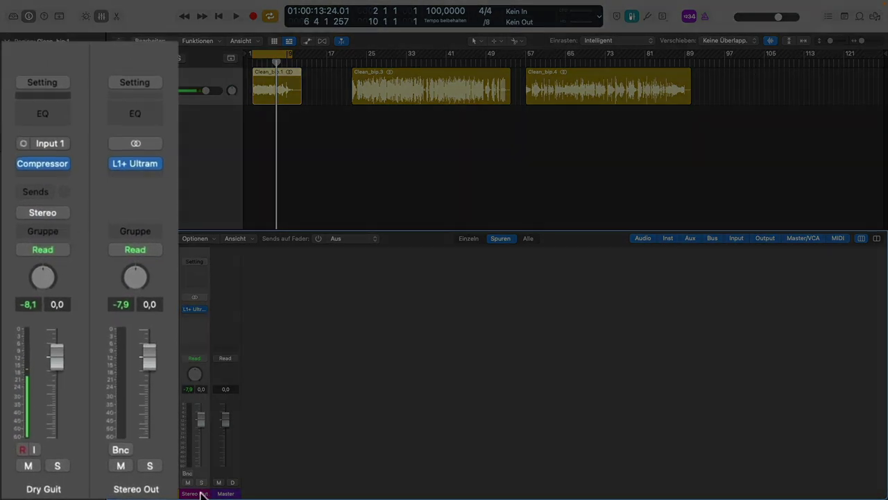
click(58, 213)
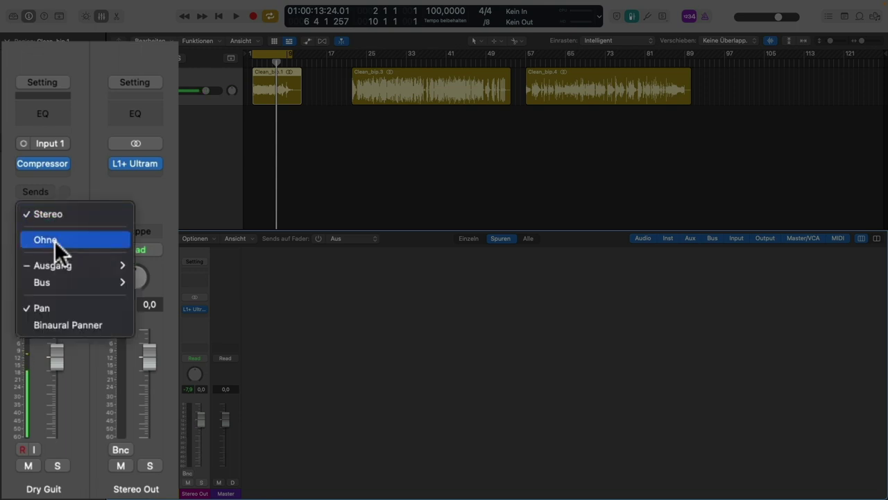
click(54, 240)
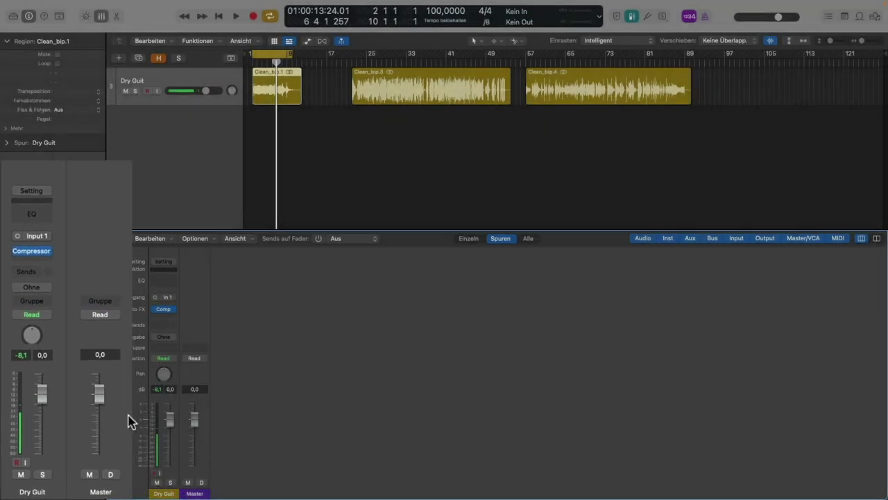
Add sends to Bus 1 and Bus 2 on the Dry Guit channel and set both send levels to 0.0 dB
click(163, 325)
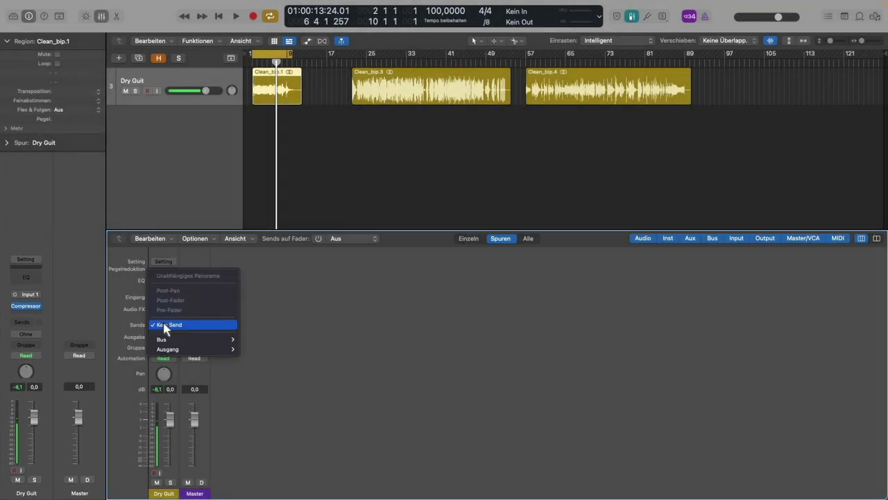
mouse_move(164, 342)
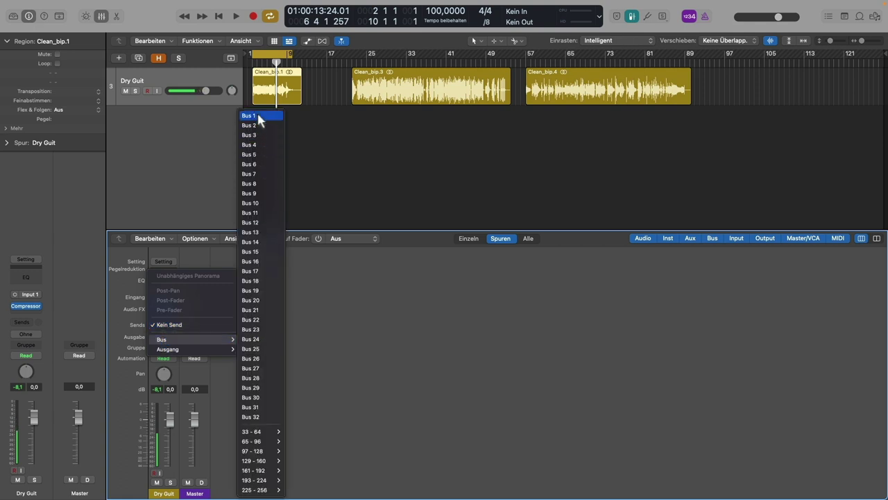
click(259, 118)
click(167, 328)
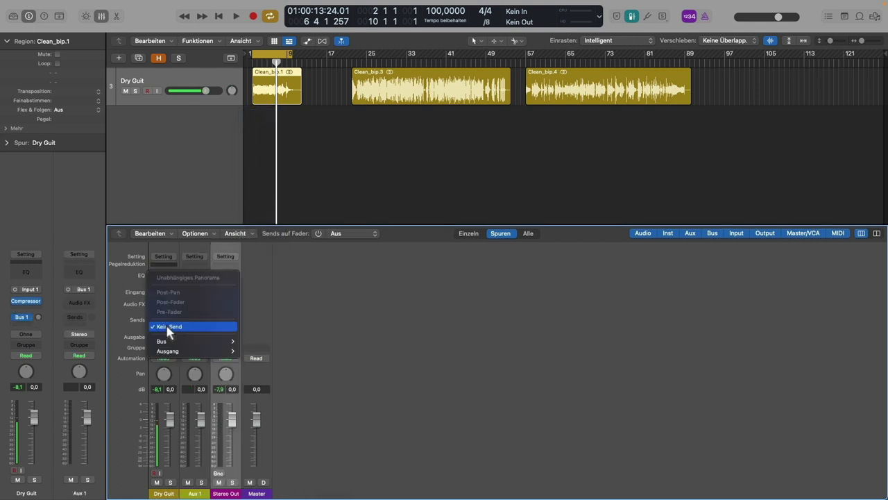
mouse_move(169, 341)
click(263, 126)
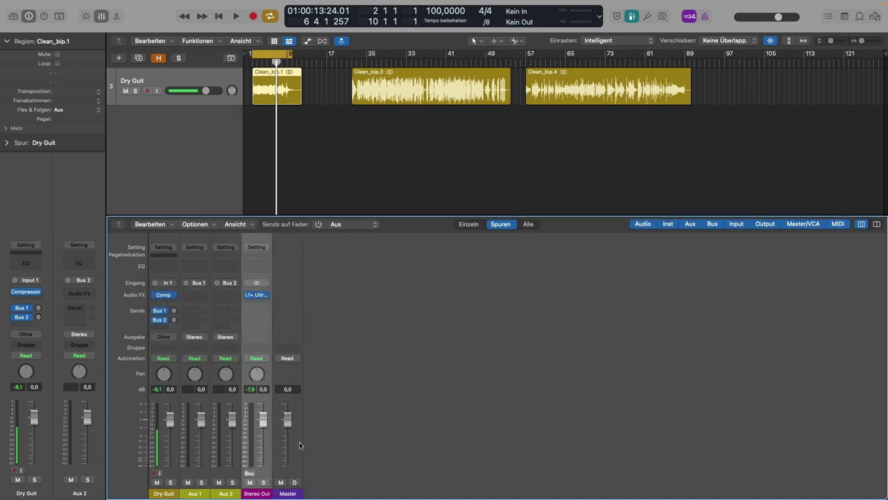
alt+click(174, 310)
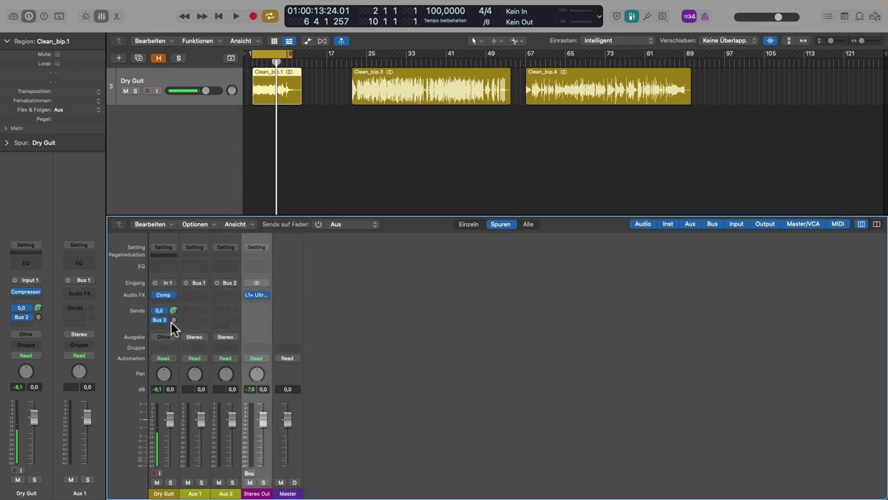
Insert a mono Amp Designer on the Aux 1 channel
click(200, 294)
mouse_move(224, 323)
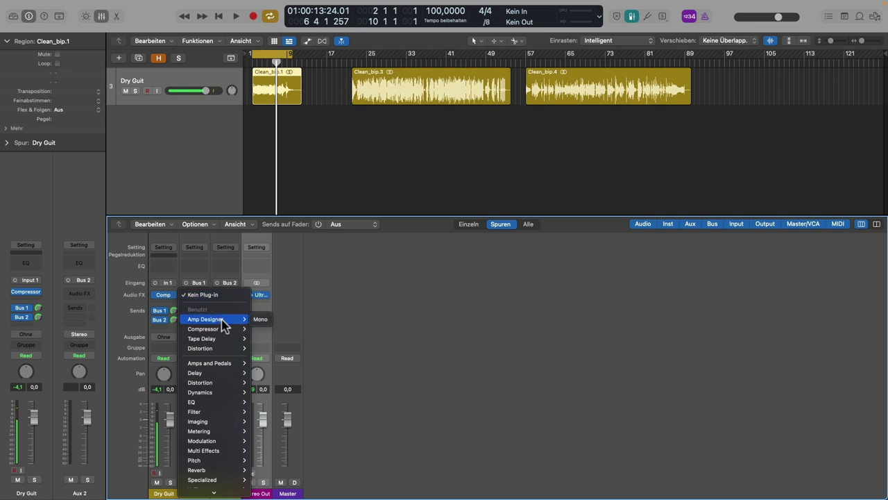
click(258, 321)
drag(607, 151, 602, 143)
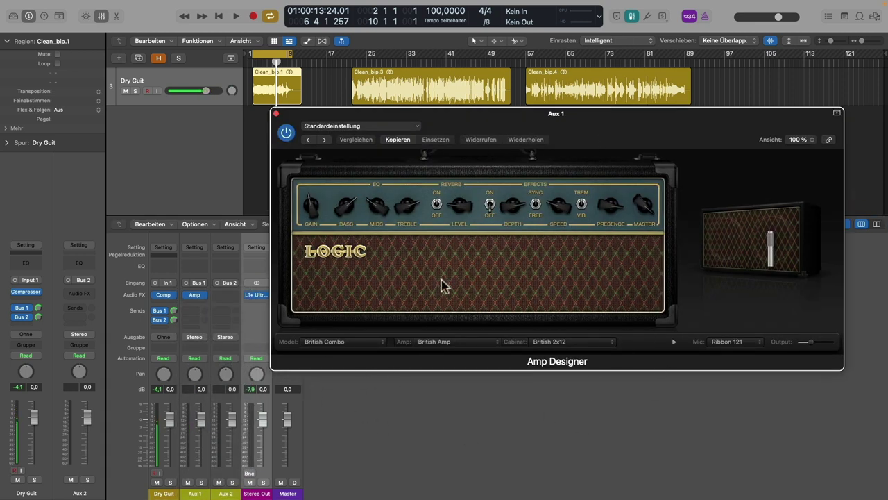
Set the Aux 1 Amp Designer to the Large Black Panel Combo model with the Ribbon 121 microphone
click(374, 342)
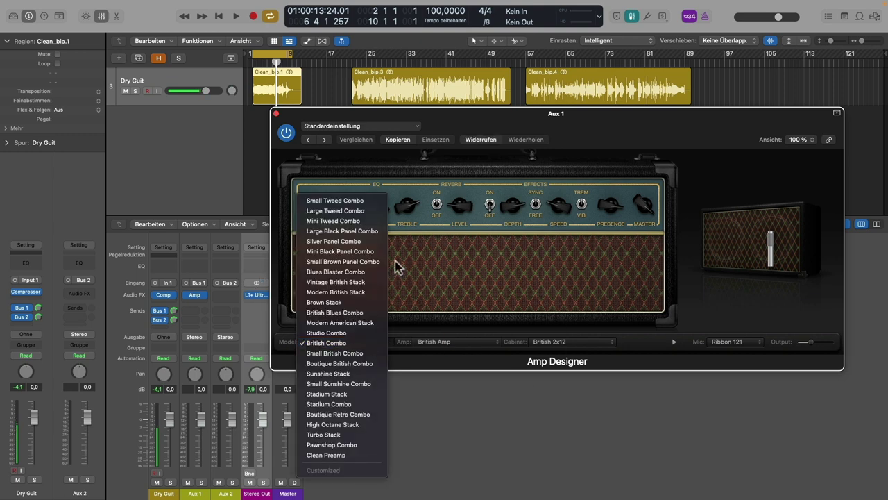
click(370, 232)
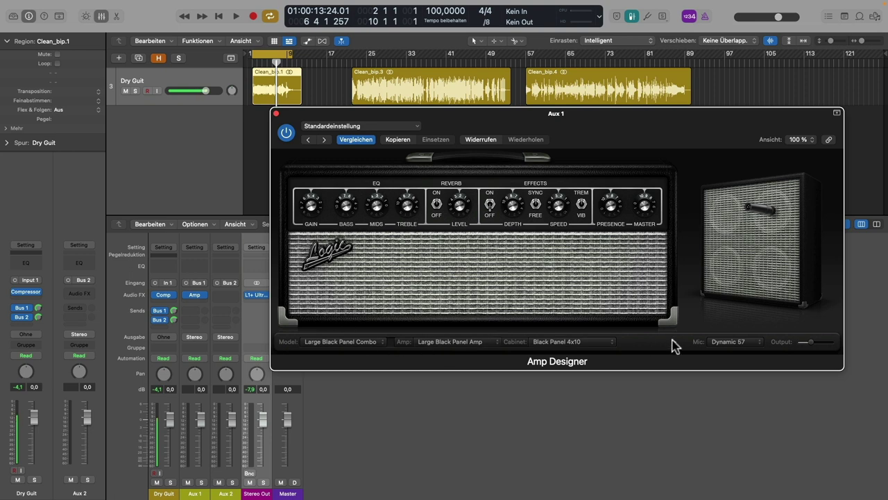
click(747, 345)
click(737, 375)
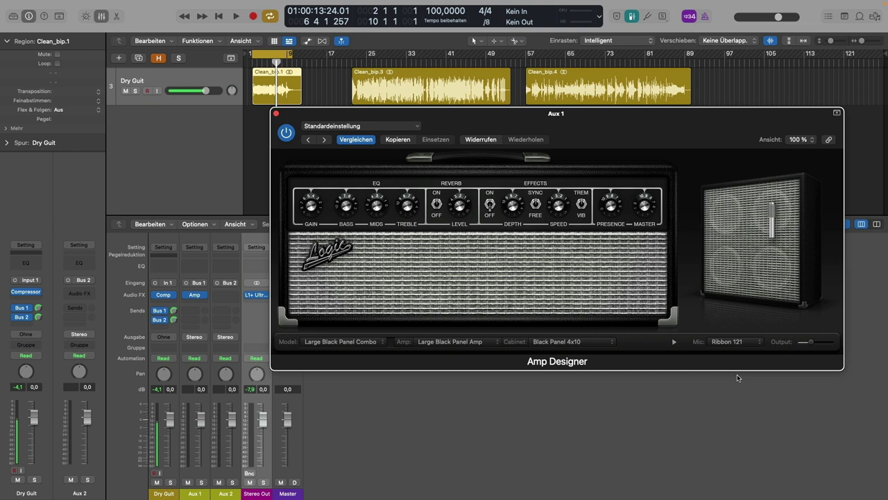
Play the guitar, compare it with the Aux 1 Amp Designer bypassed and active, then stop and close the plug-in
click(445, 472)
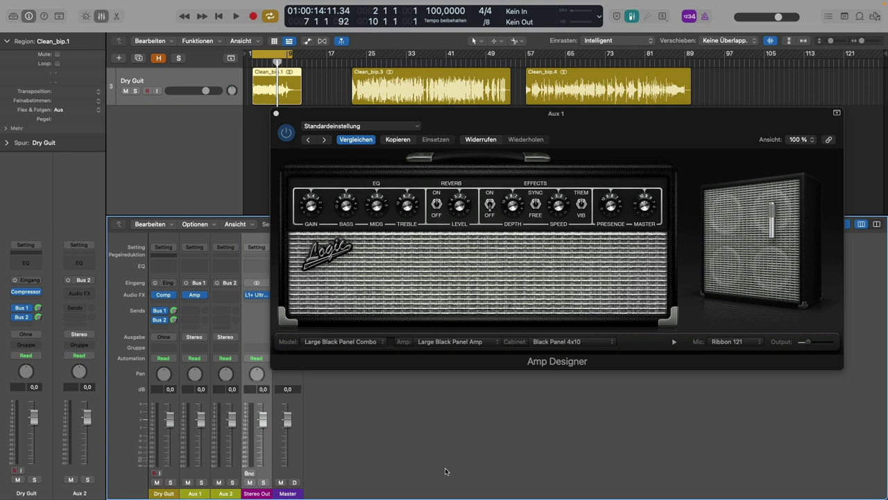
click(286, 133)
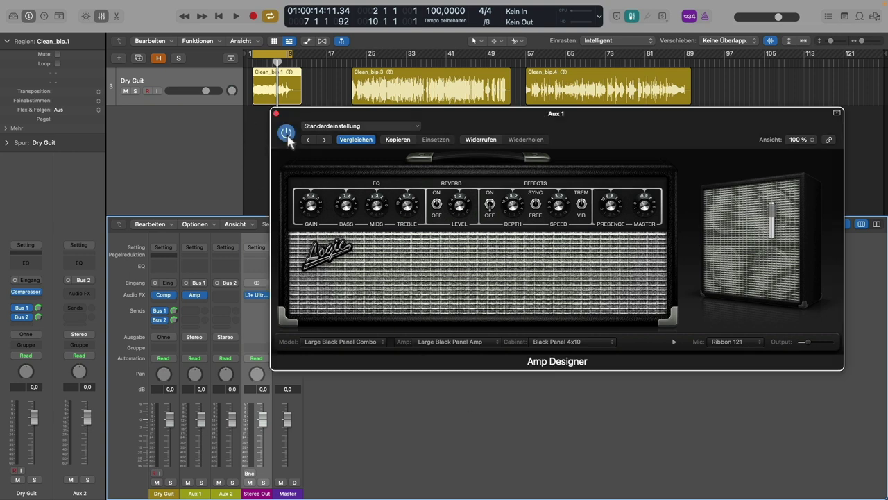
click(340, 460)
key(space)
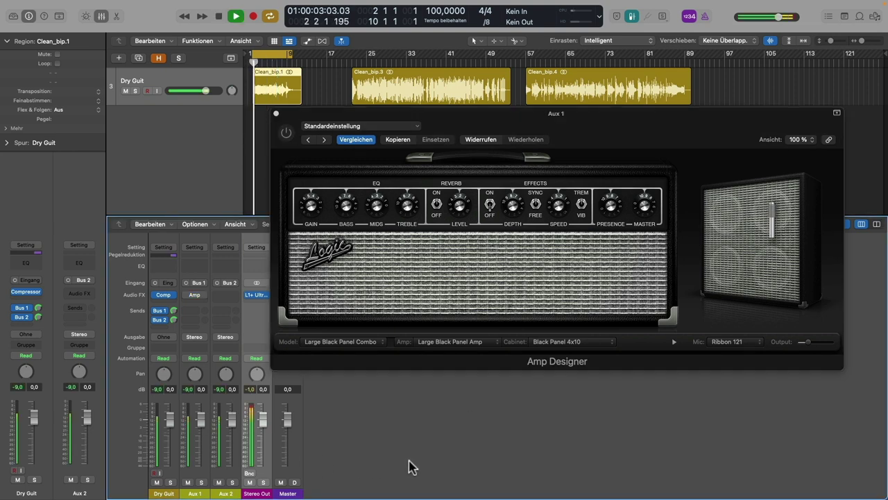
click(287, 134)
click(289, 135)
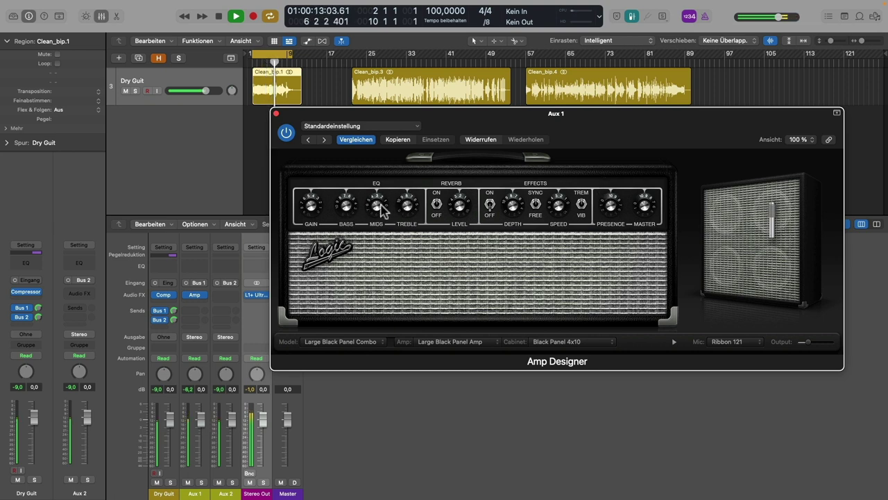
click(288, 133)
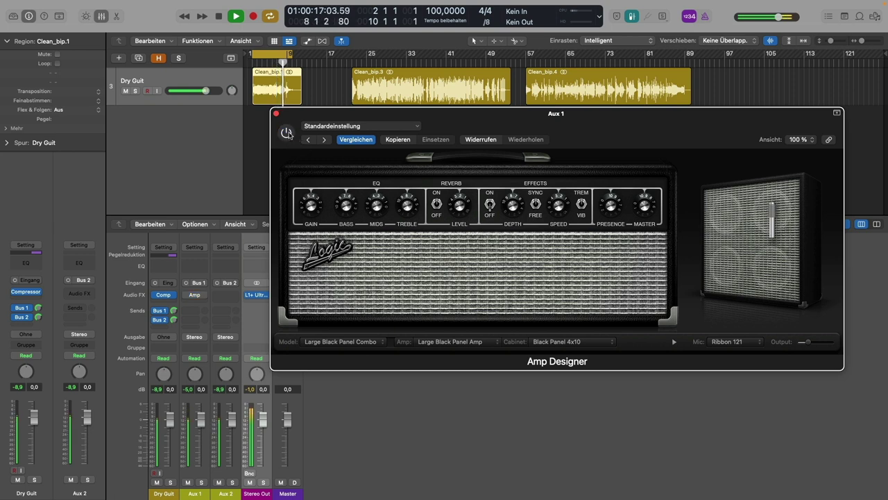
click(287, 133)
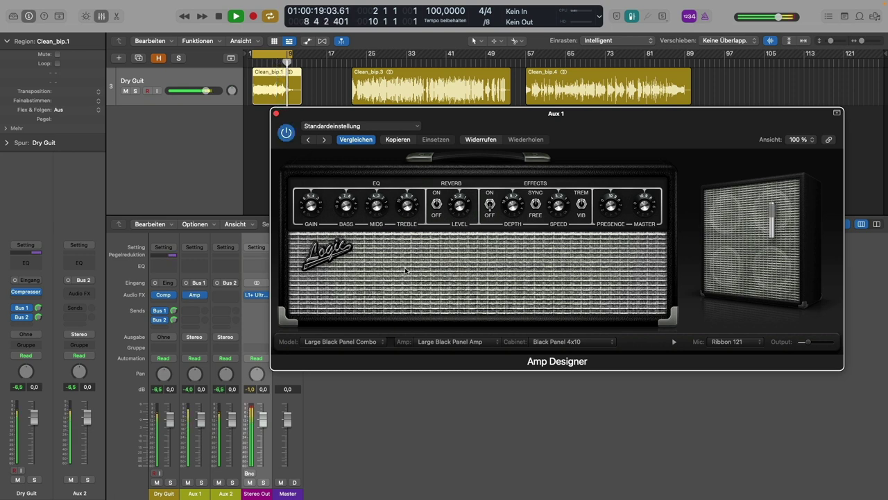
key(space)
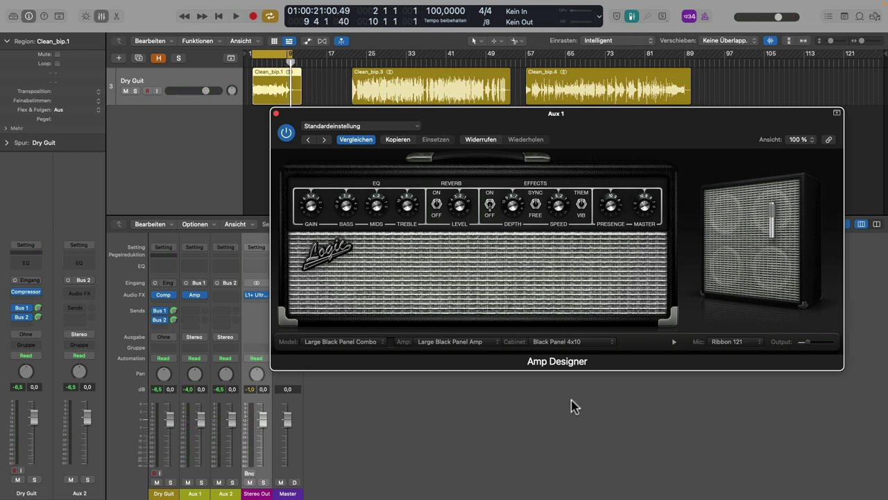
click(276, 114)
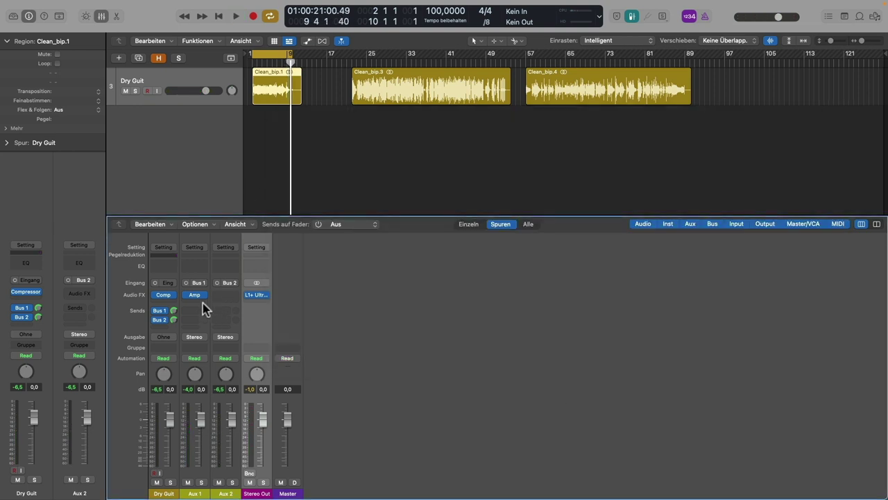
Copy the Amp Designer from Aux 1 to Aux 2 and open the copy
drag(197, 298, 224, 299)
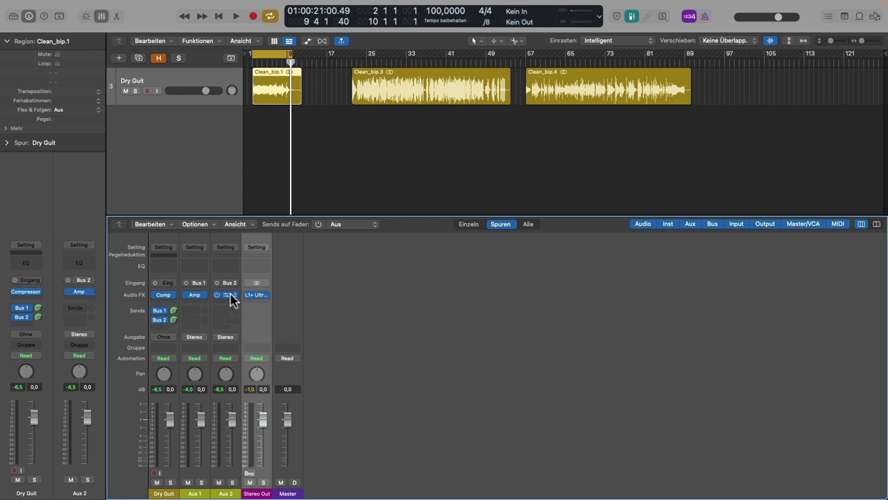
click(226, 295)
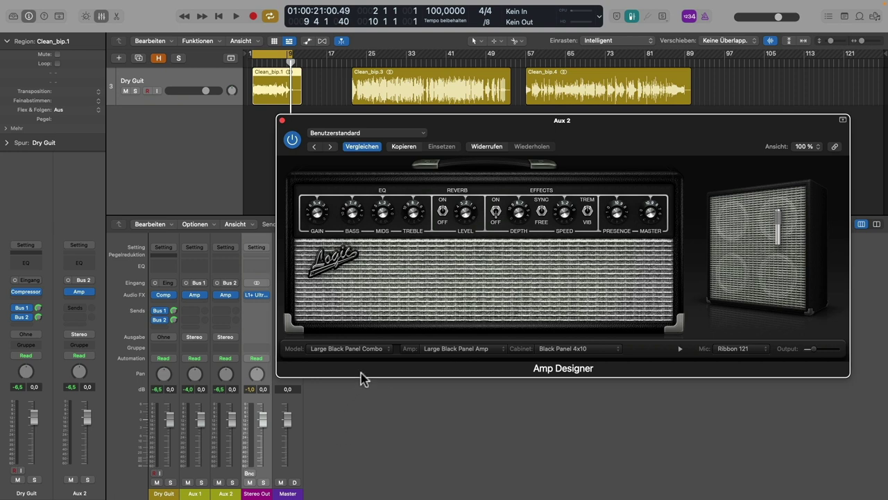
Set the Aux 2 Amp Designer to the Silver Panel 2x12 cabinet with the Dynamic 57 microphone
click(374, 350)
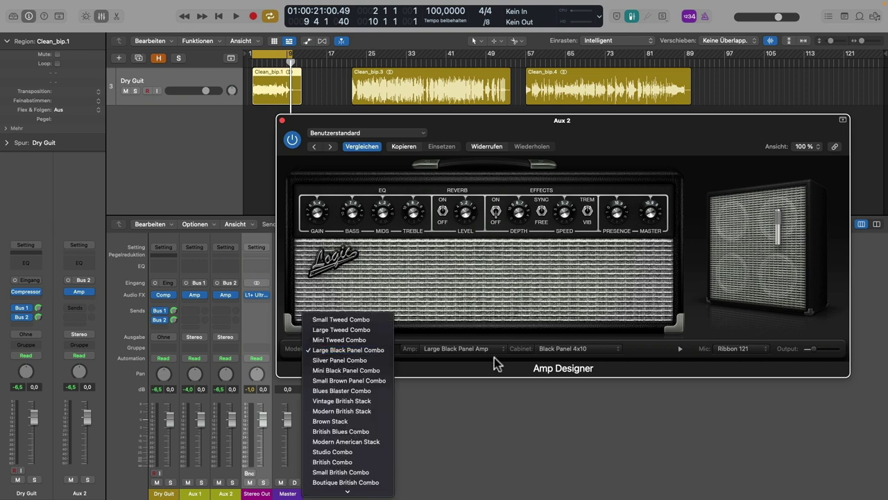
click(599, 353)
click(601, 351)
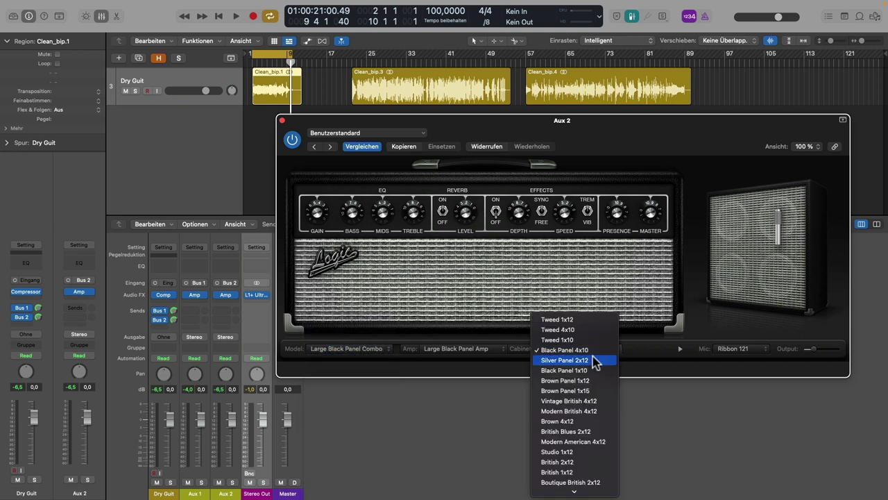
click(604, 360)
click(761, 356)
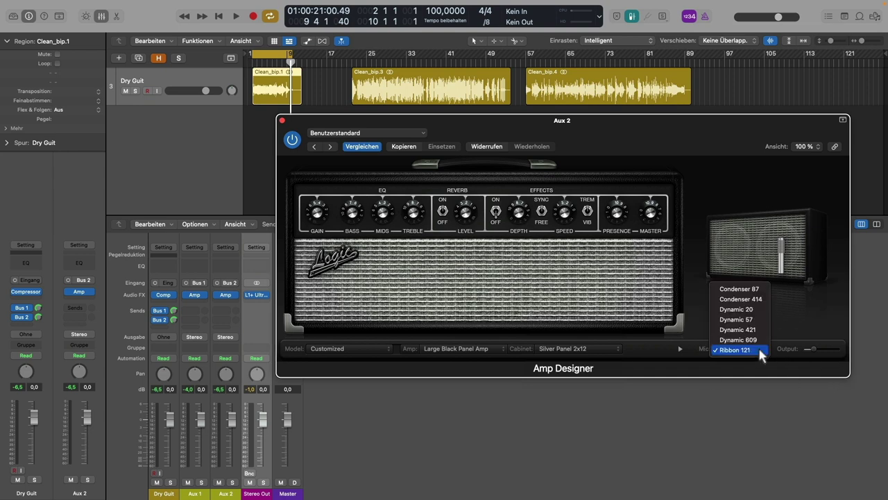
click(758, 320)
Move the Aux 2 Amp Designer's microphone off-center toward the speaker's edge and slightly closer while the guitar plays
mouse_move(757, 327)
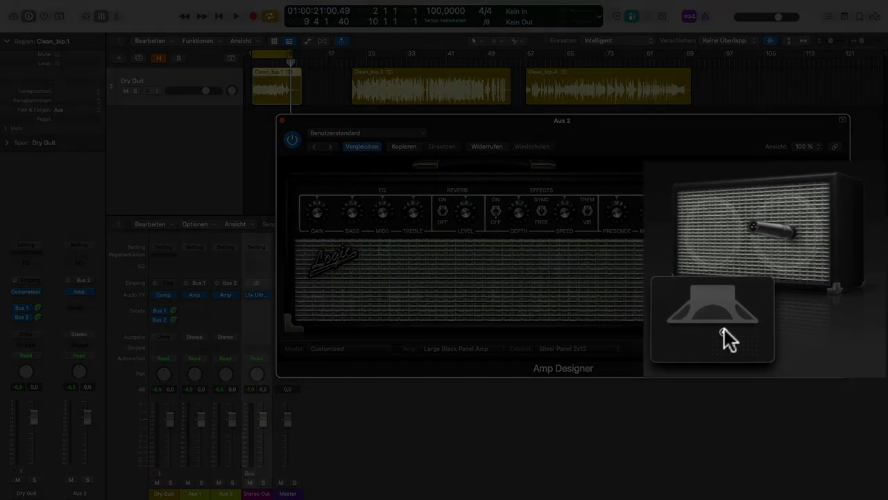
mouse_move(724, 331)
mouse_down()
mouse_move(723, 340)
mouse_move(750, 347)
mouse_move(725, 332)
mouse_move(748, 328)
mouse_move(726, 330)
mouse_up()
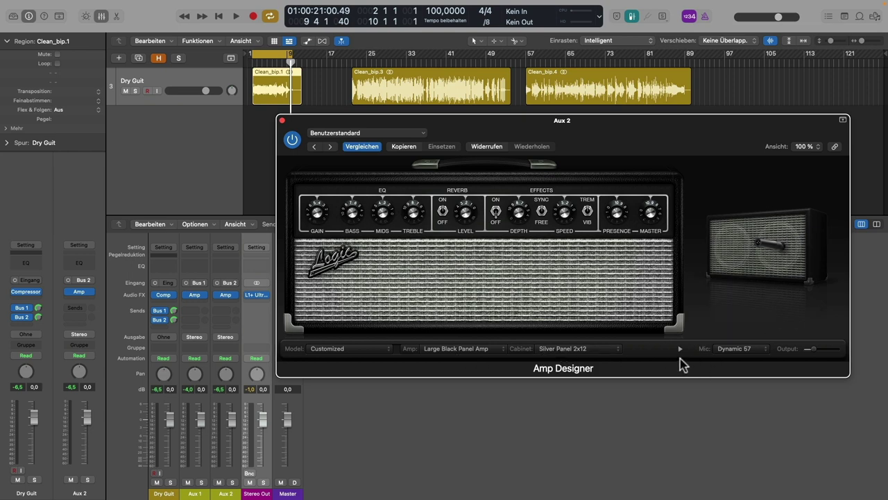
key(space)
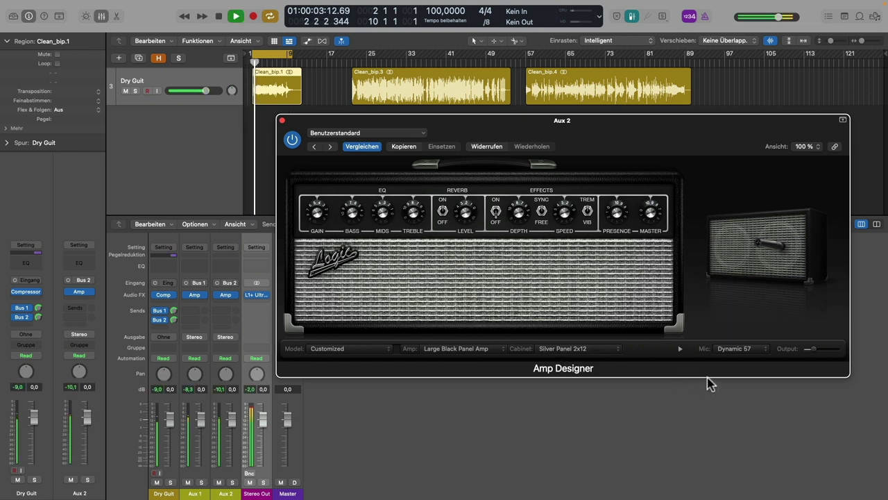
mouse_move(761, 292)
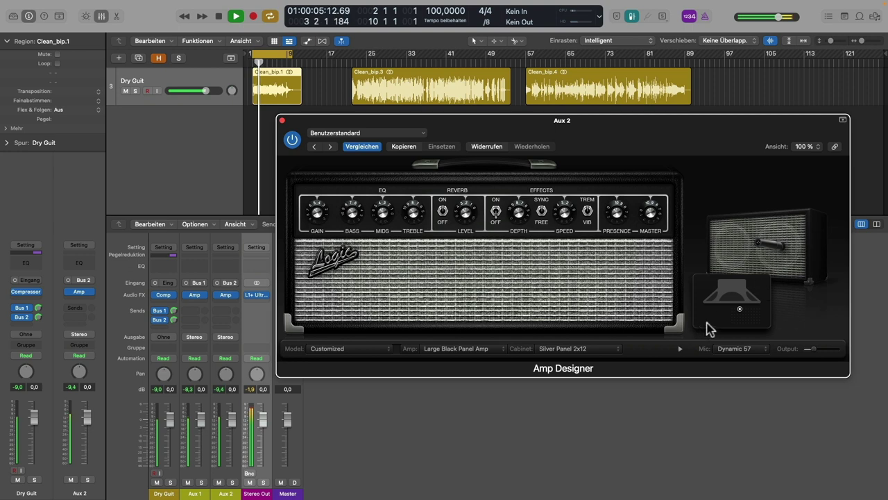
drag(740, 311, 758, 304)
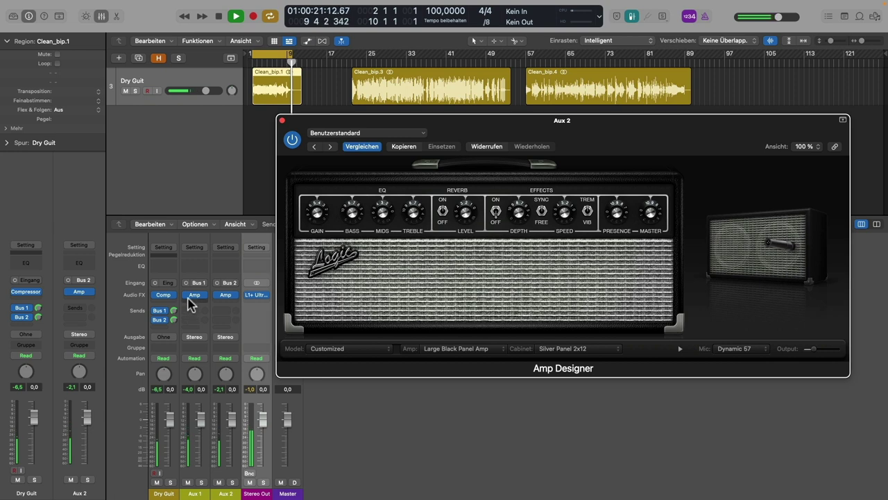
Compare the playing guitar with both Amp Designers on Aux 1 and Aux 2 bypassed and active, then stop playback
click(217, 298)
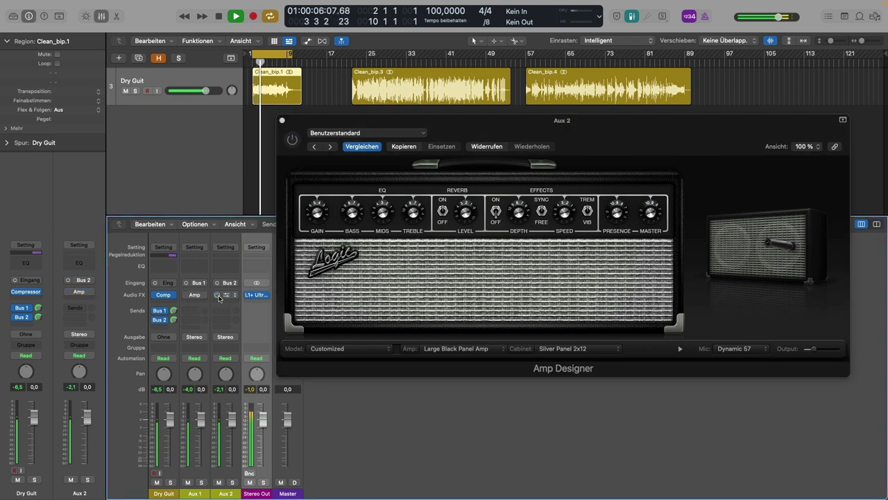
click(218, 297)
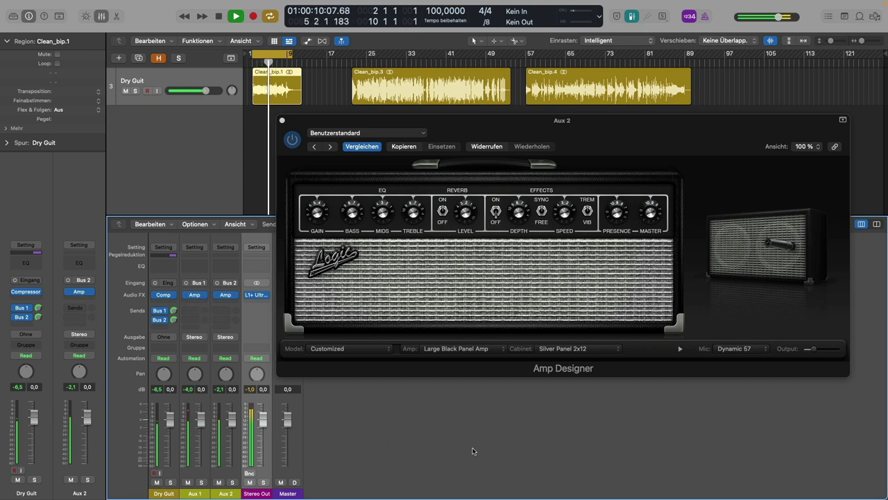
key(space)
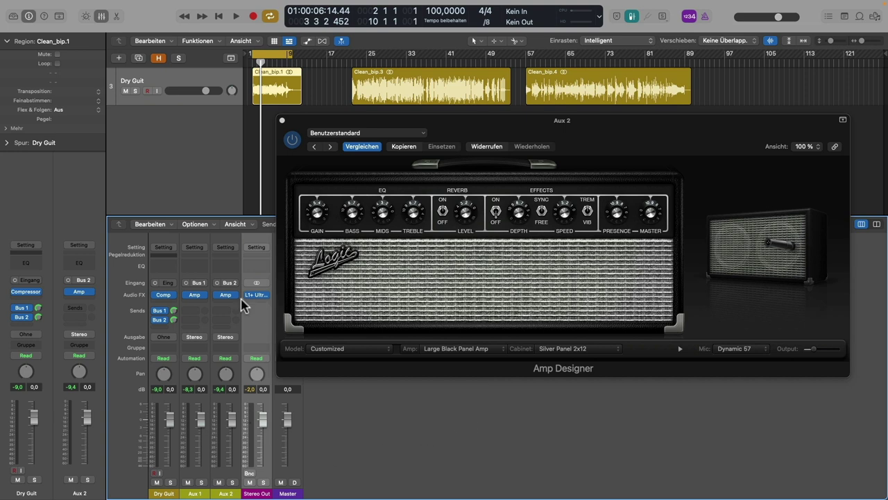
Play the guitar with Aux 1 soloed, switch the solo to Aux 2, then listen to both together and stop
mouse_move(236, 298)
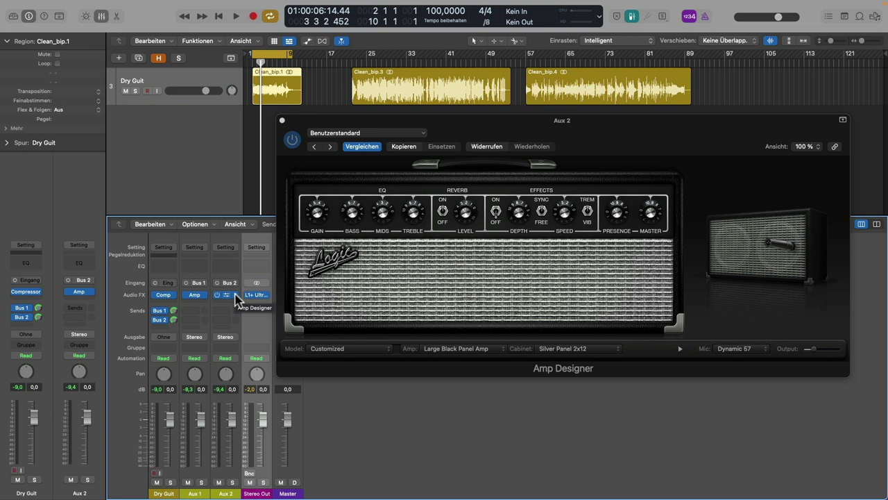
click(201, 483)
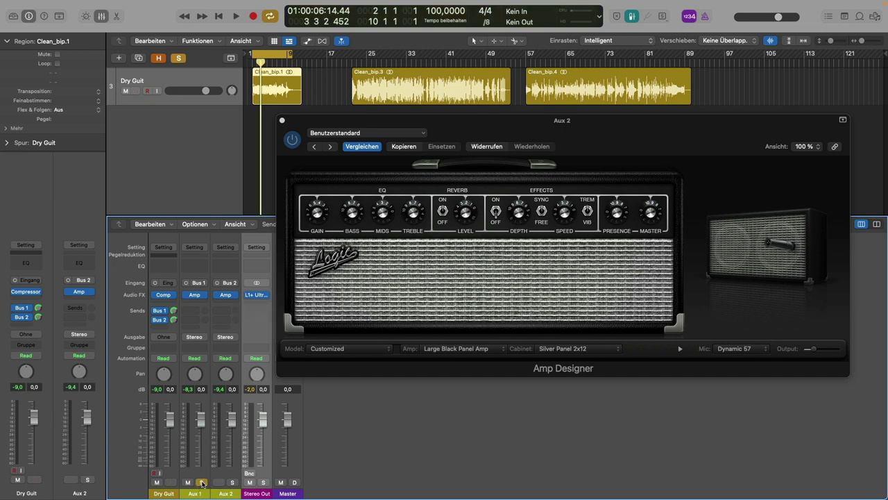
key(space)
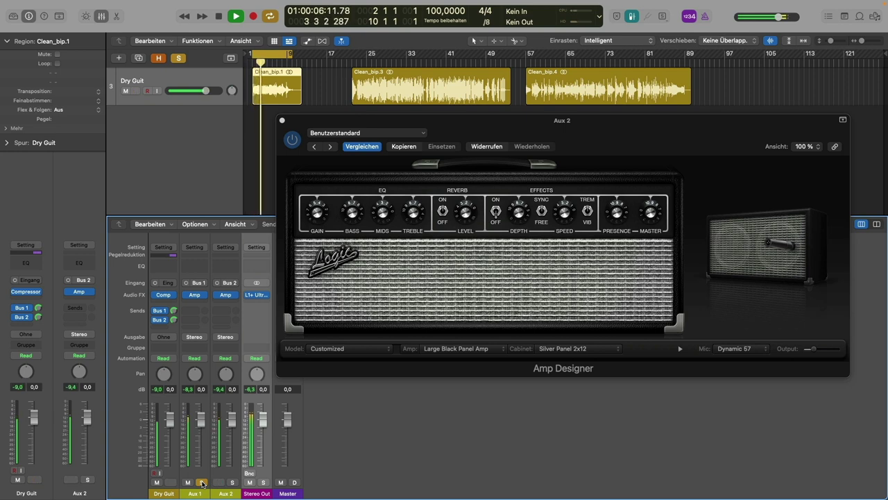
alt+click(233, 482)
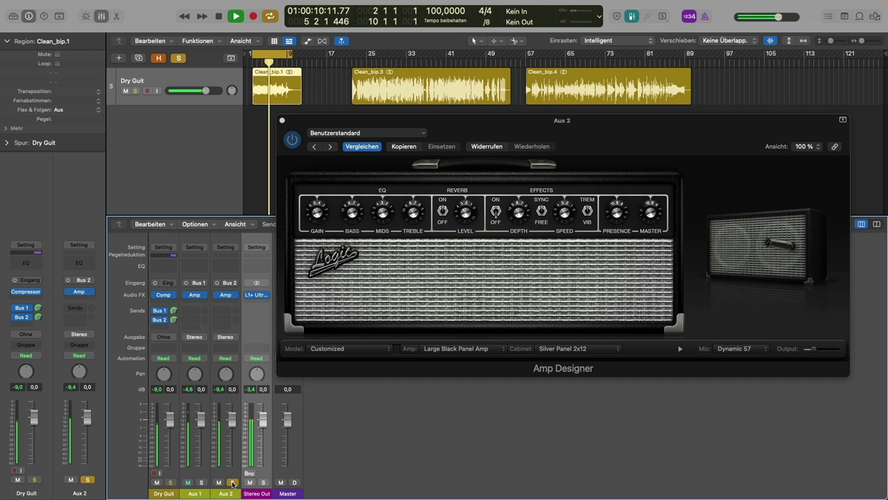
click(233, 483)
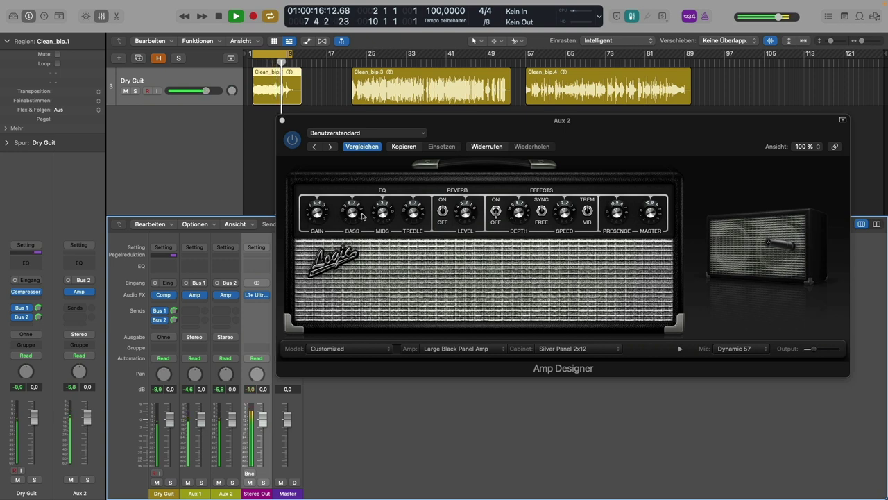
key(space)
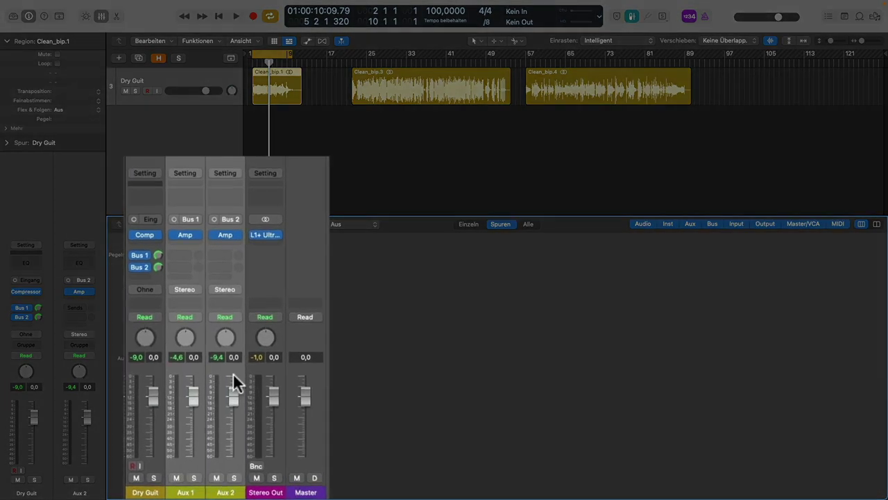
Route the outputs of Aux 1 and Aux 2 to Bus 3 and name the resulting aux channel Guitarmix
click(184, 289)
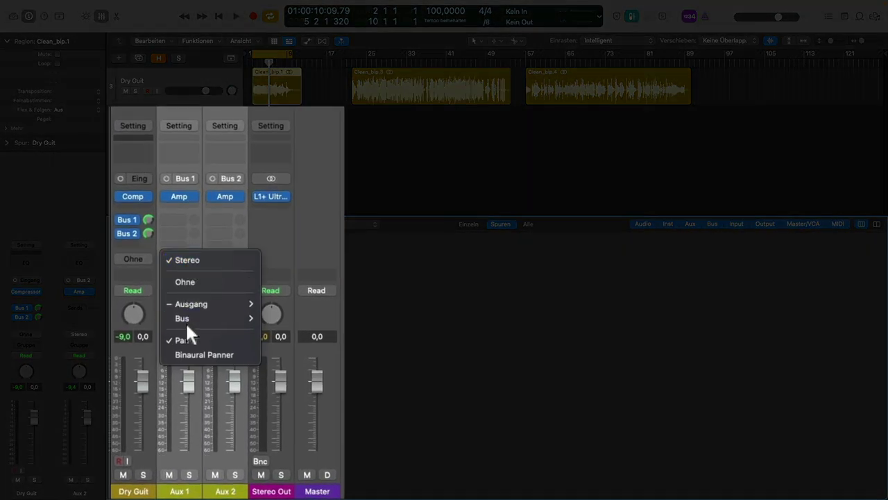
mouse_move(189, 318)
click(277, 132)
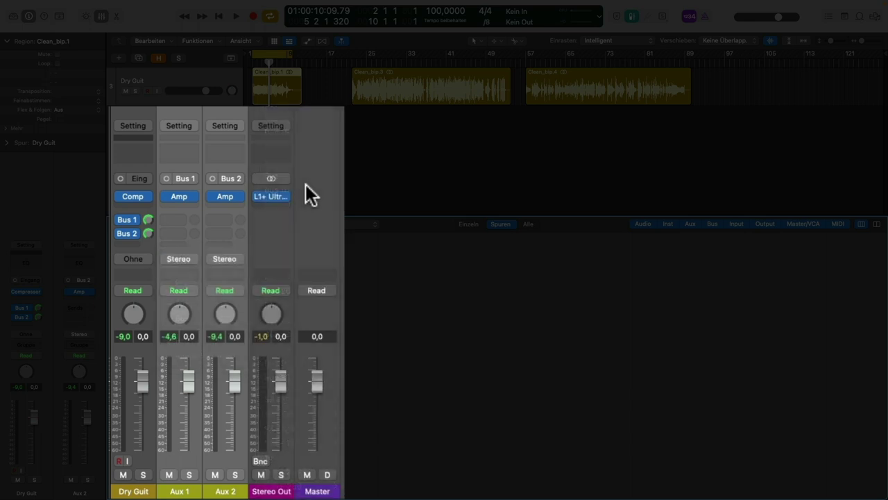
double_click(272, 490)
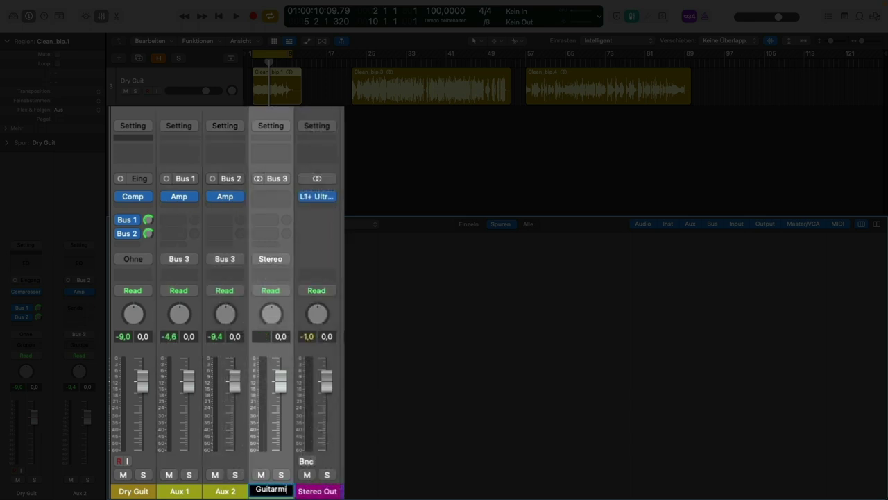
key(Return)
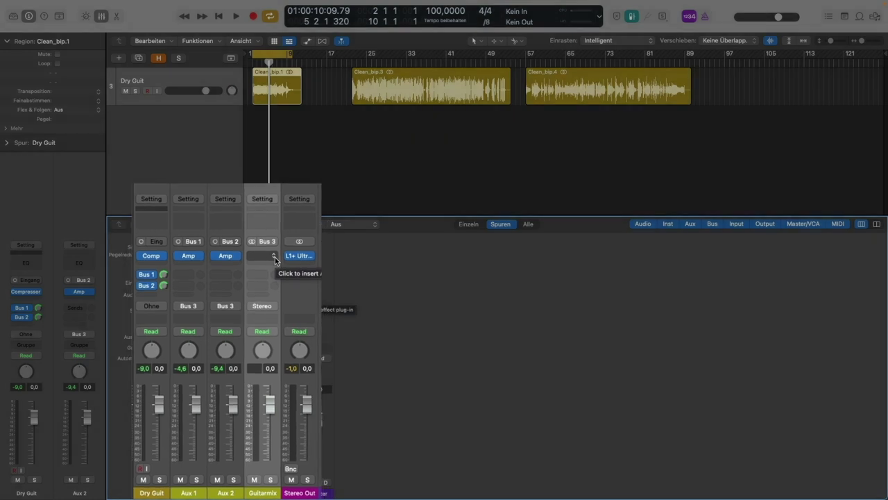
Insert a Compressor on the Guitarmix channel, using the Classic VCA model with Auto Gain off
click(267, 297)
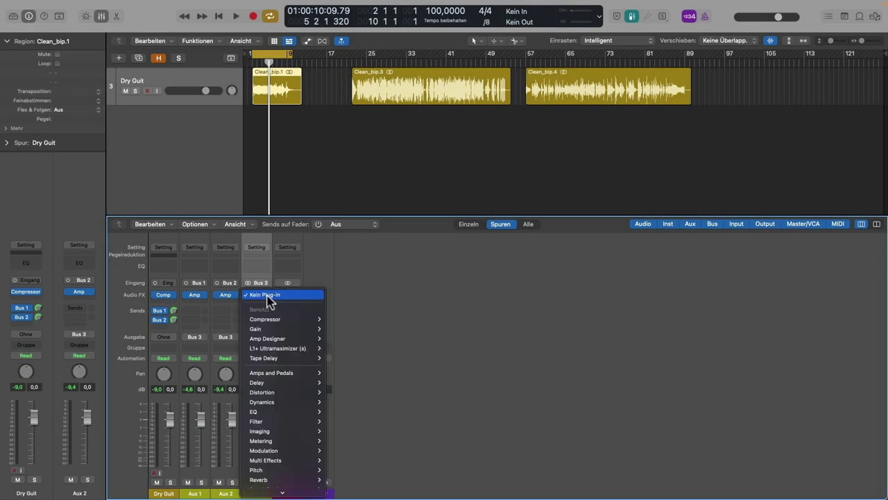
mouse_move(278, 321)
click(331, 321)
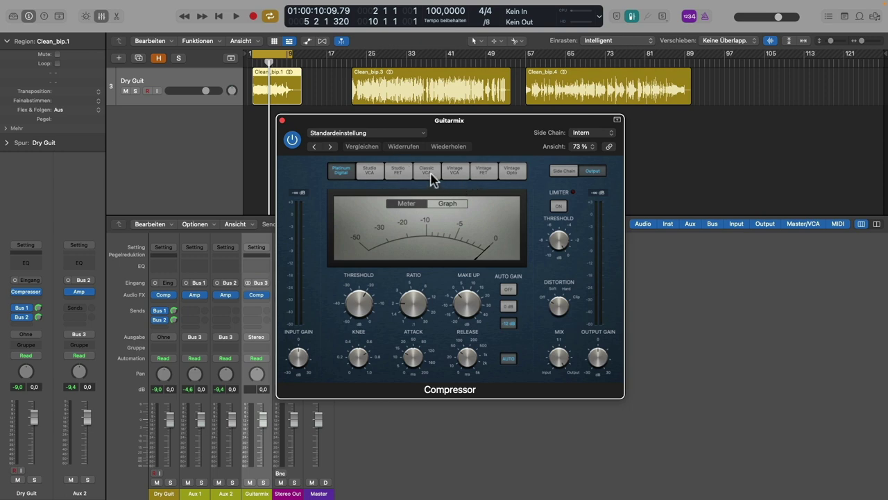
click(437, 174)
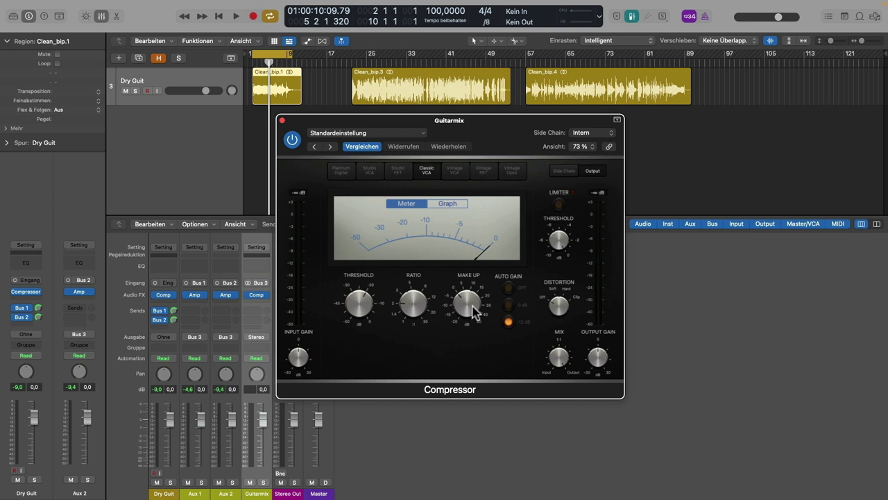
Pan Aux 1 to -64 and Aux 2 to +63, then start playback
click(227, 376)
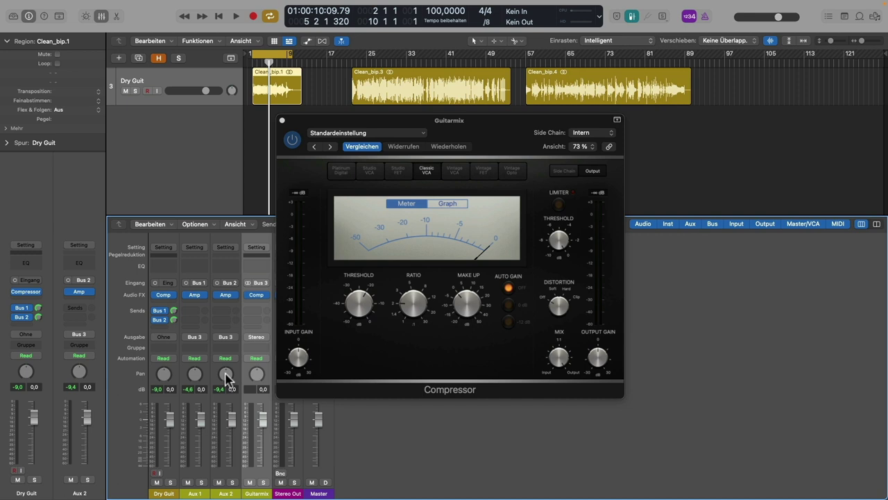
key(space)
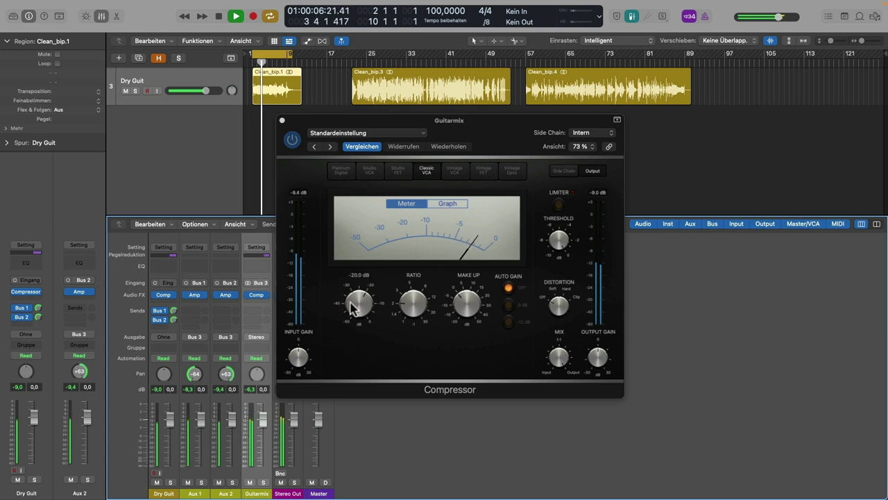
Set the Guitarmix Compressor's threshold to -21 dB, raise its make-up gain during playback, then stop and close the plug-in
drag(354, 303, 357, 305)
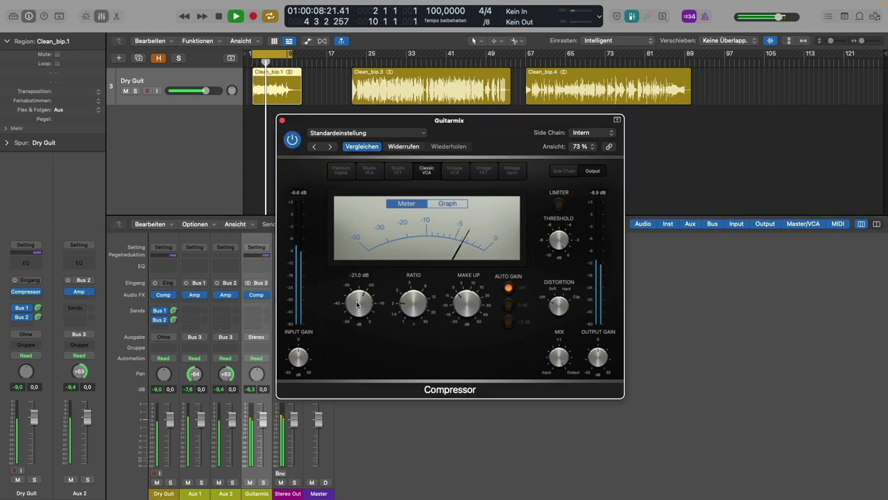
mouse_move(409, 310)
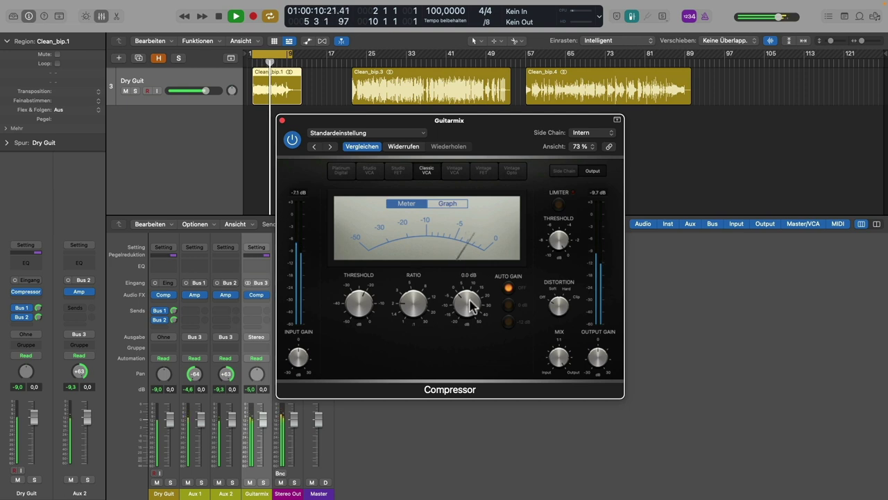
mouse_move(469, 300)
drag(469, 303, 469, 295)
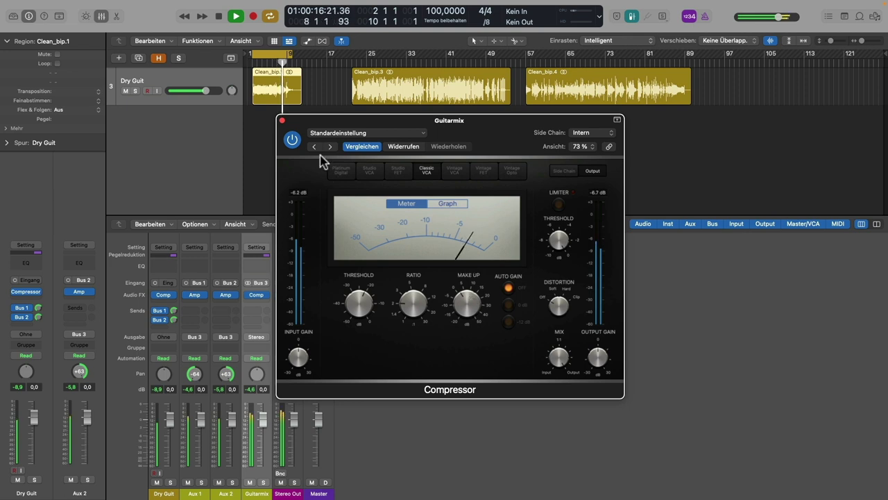
key(space)
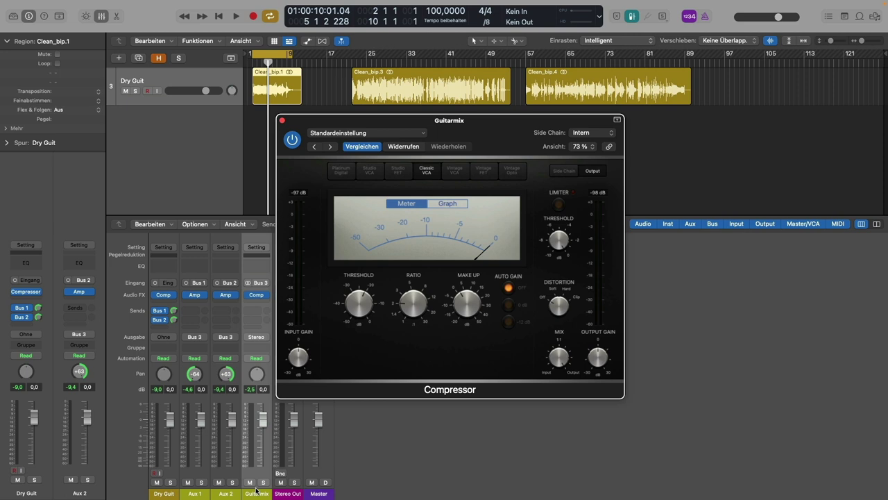
click(282, 121)
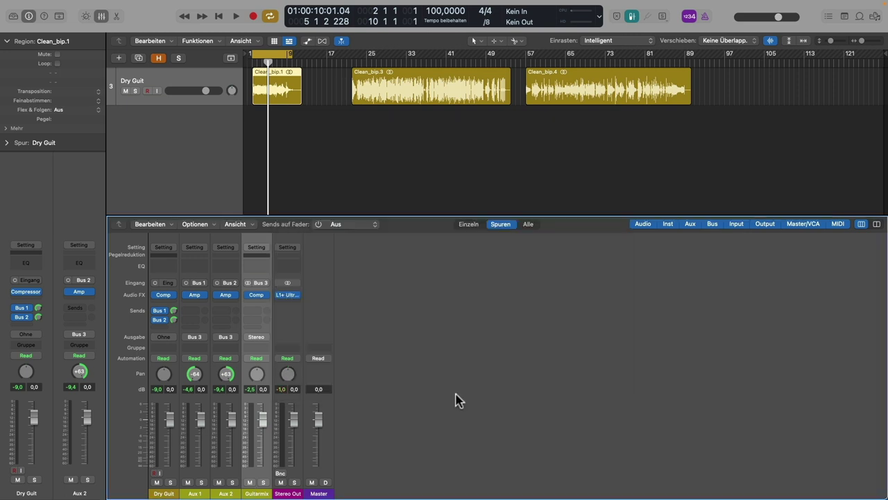
Insert a stereo Space Designer below the Compressor on the Guitarmix channel
click(249, 482)
click(263, 304)
mouse_move(289, 324)
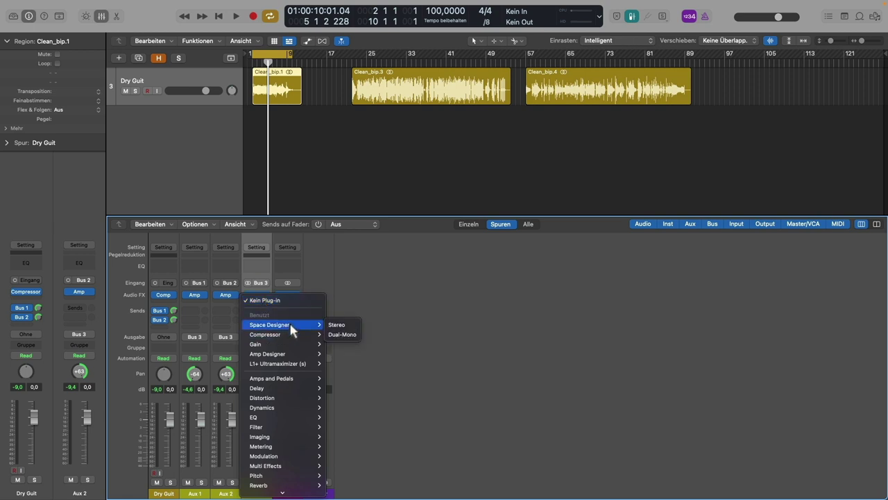
click(338, 325)
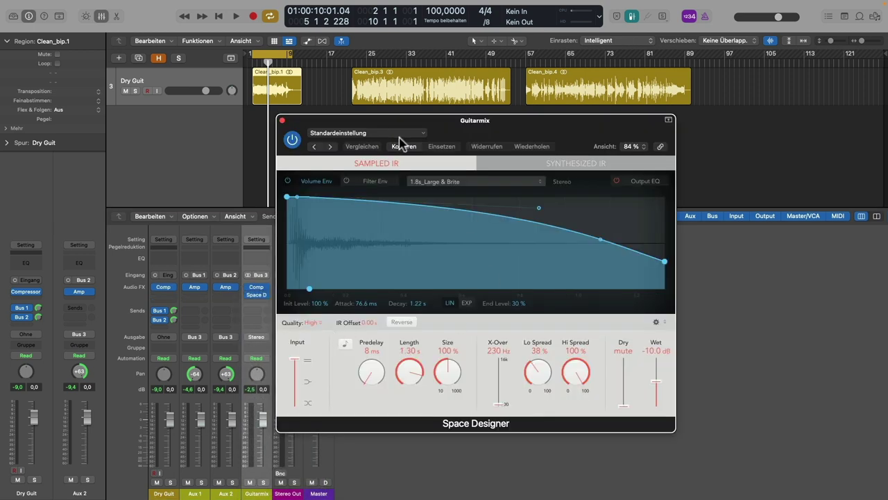
Load the spring preset 2.5s Old Vintage Reverb in Space Designer, with 20 ms predelay and the wet level at -16 dB
click(399, 133)
mouse_move(405, 335)
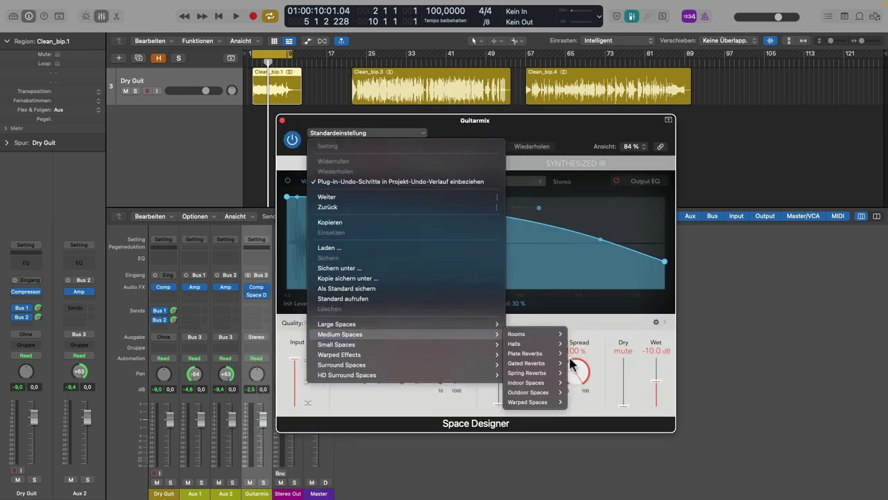
mouse_move(537, 373)
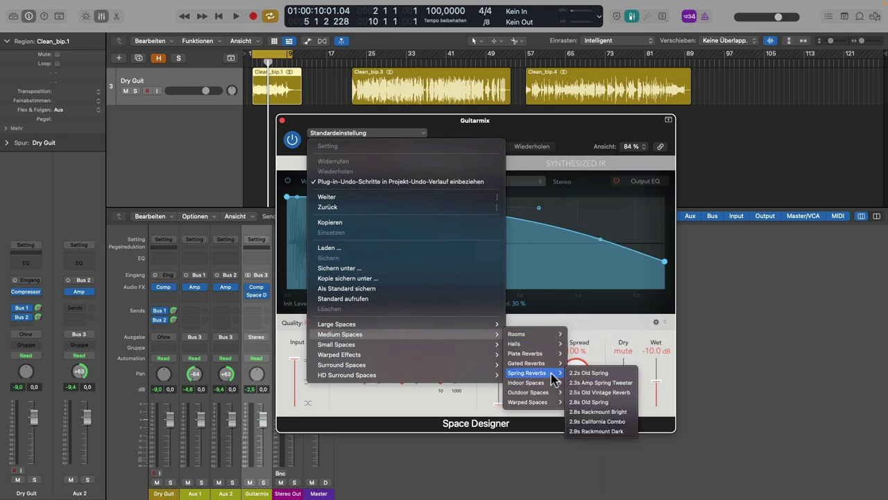
click(612, 392)
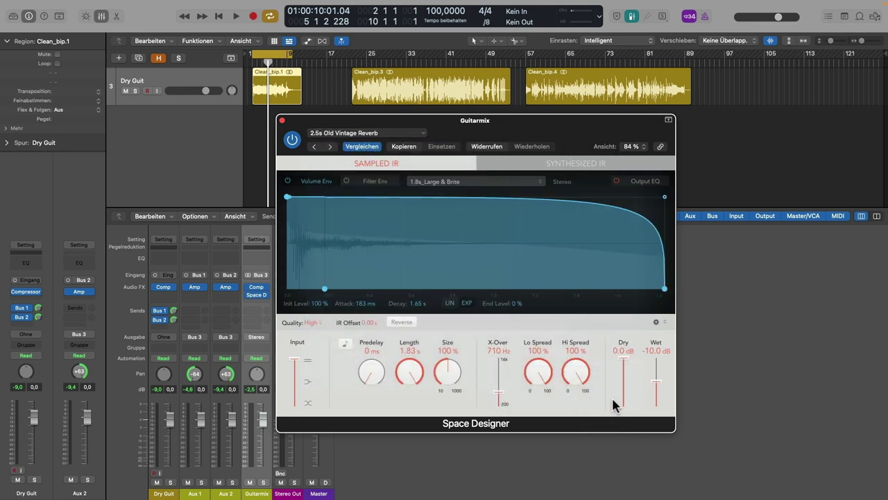
drag(372, 381, 368, 380)
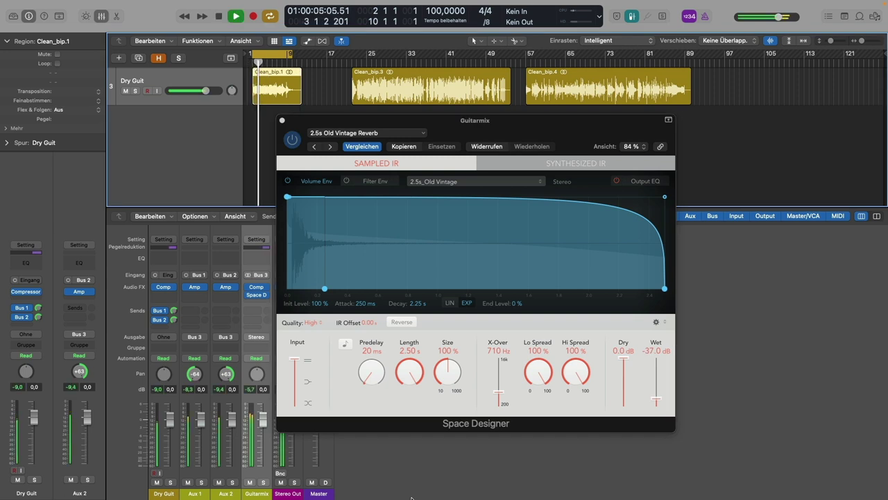
drag(658, 398, 660, 384)
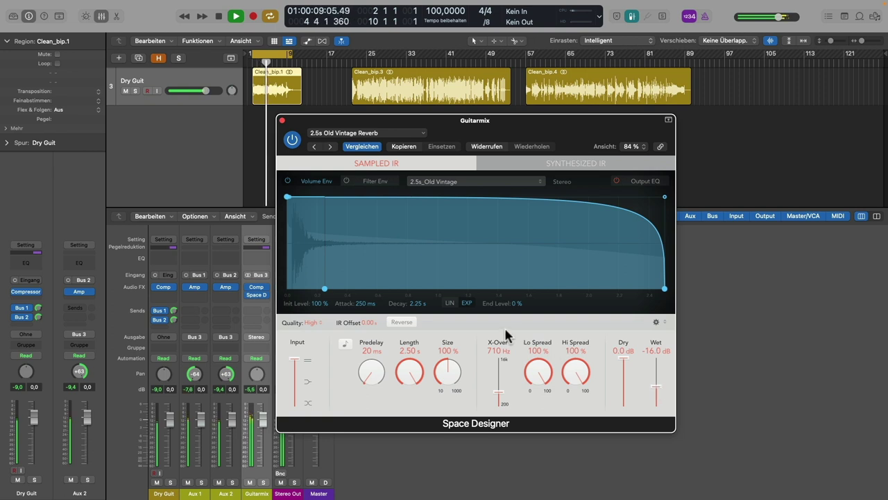
Compare the sound during playback with Space Designer and the Aux 1 and Aux 2 amps bypassed and active
click(248, 295)
click(249, 295)
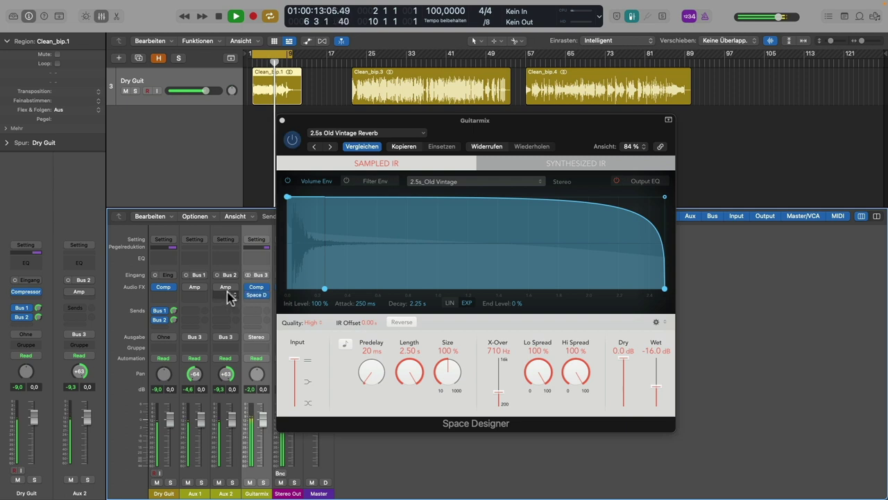
click(217, 295)
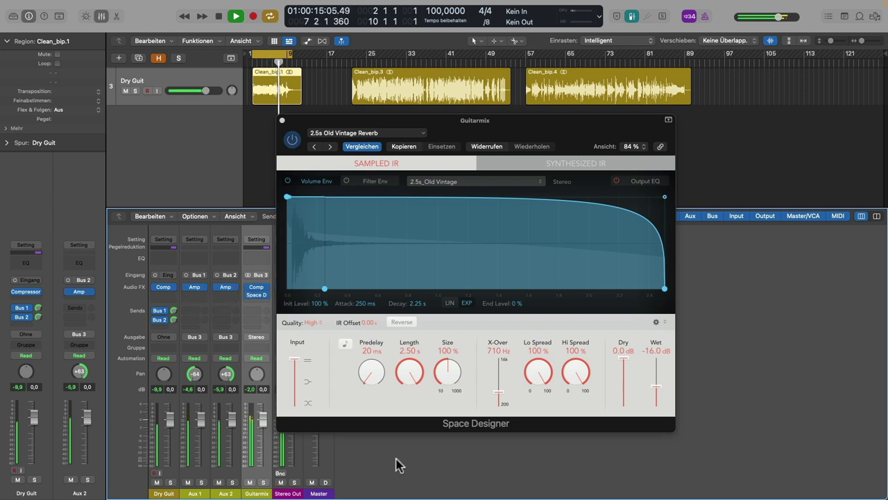
click(264, 57)
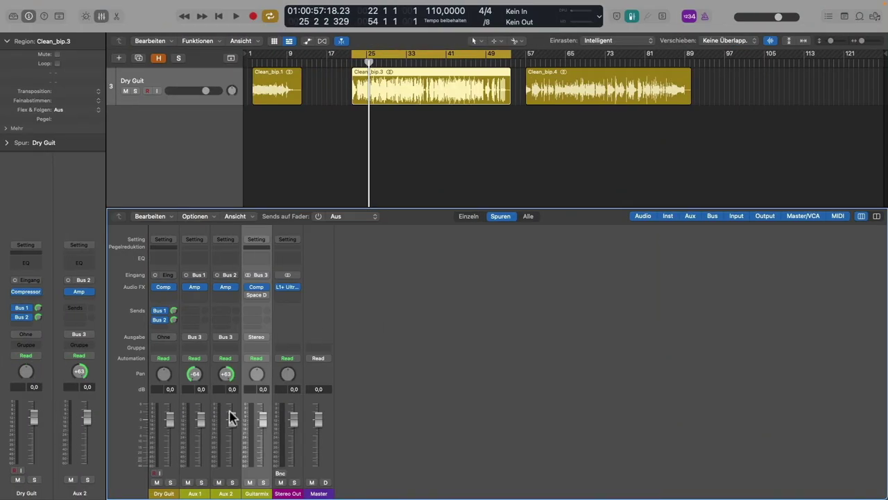
click(158, 494)
click(172, 295)
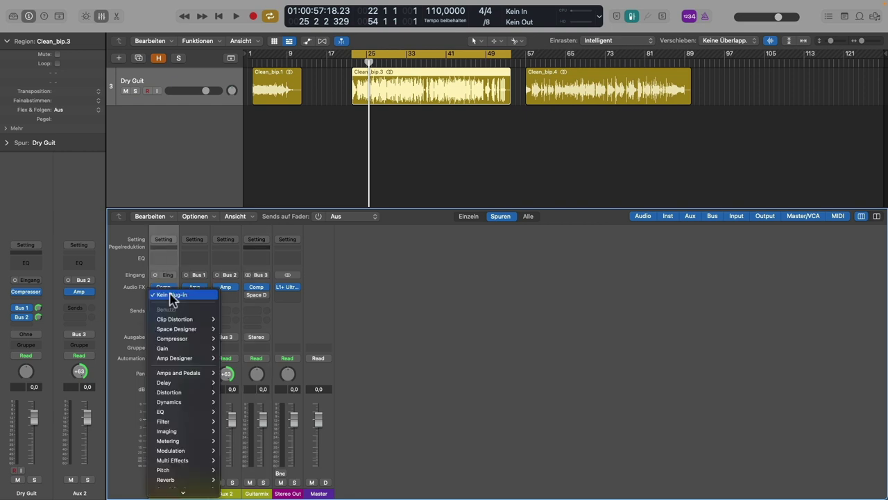
mouse_move(191, 373)
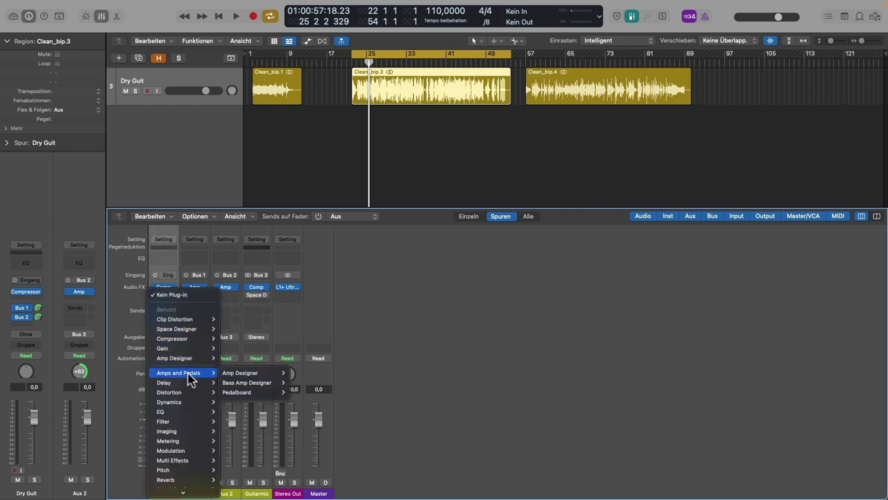
mouse_move(244, 383)
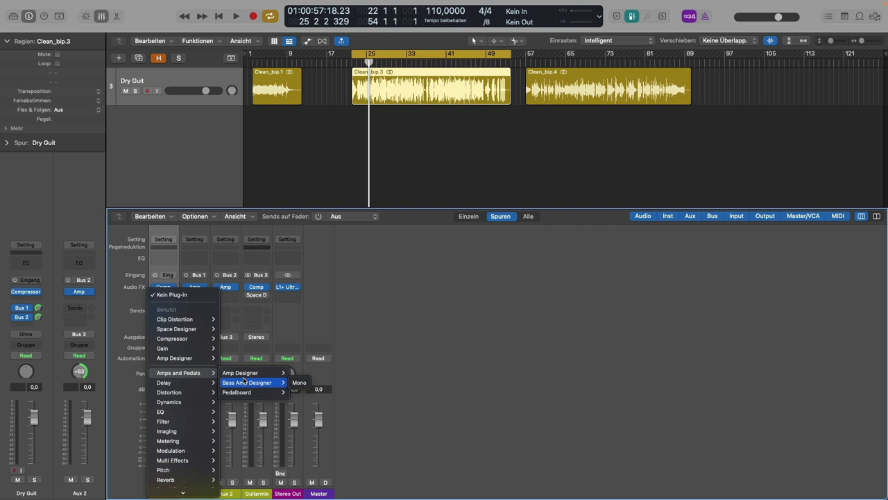
click(452, 333)
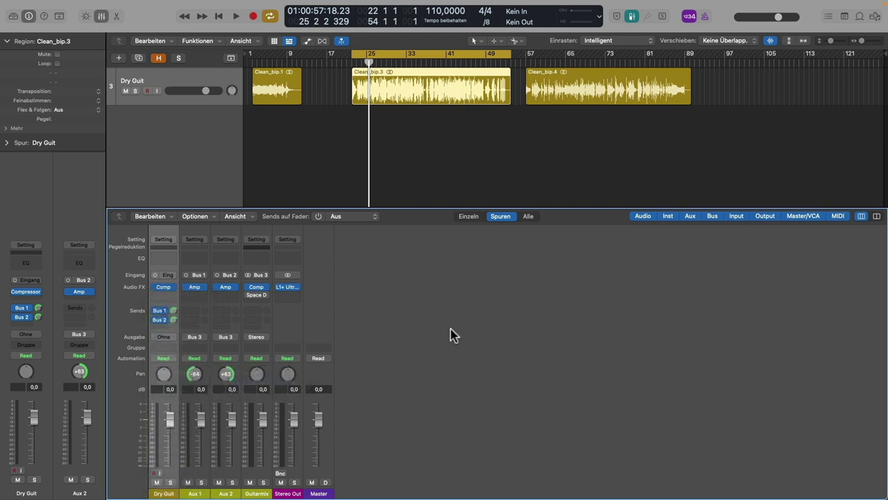
click(166, 297)
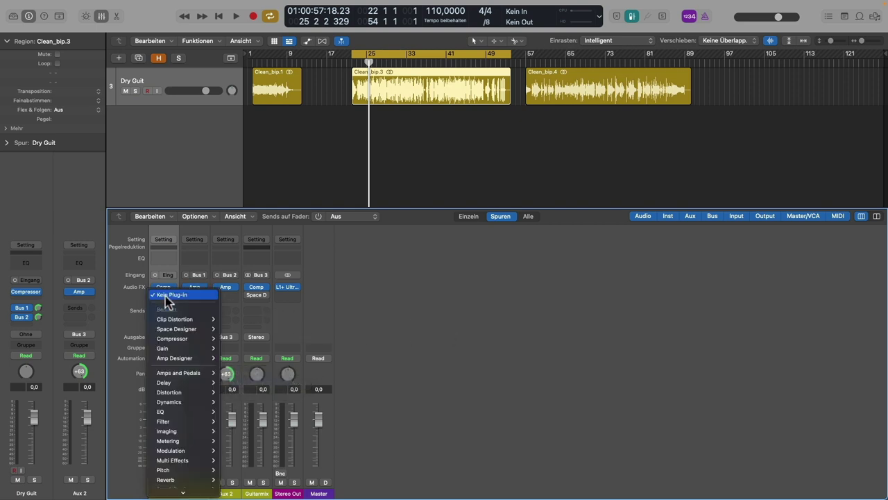
click(410, 329)
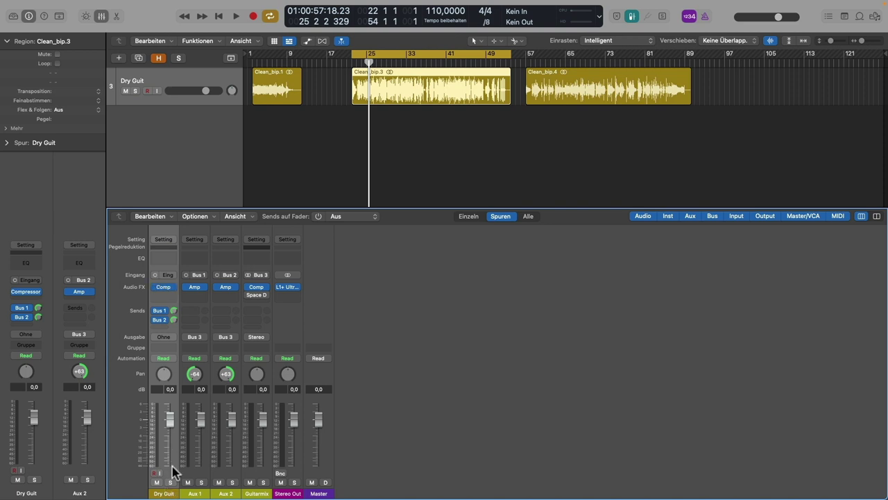
click(199, 493)
click(226, 494)
click(199, 493)
click(223, 493)
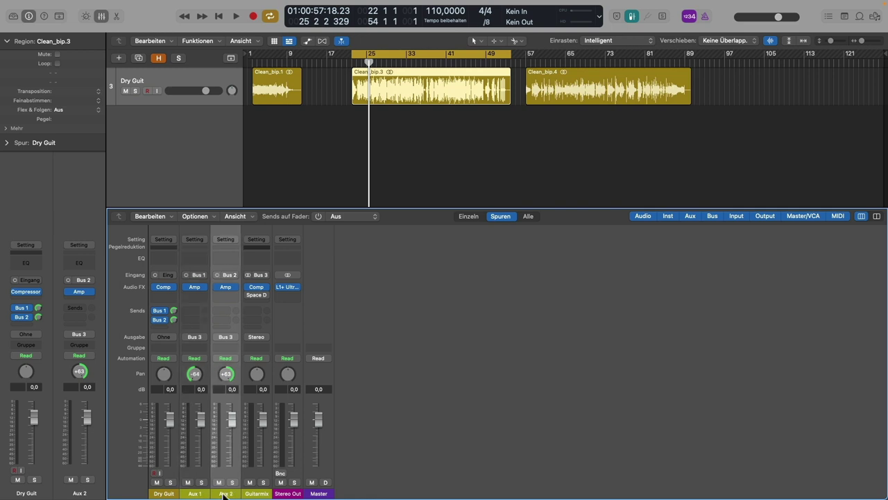
click(256, 494)
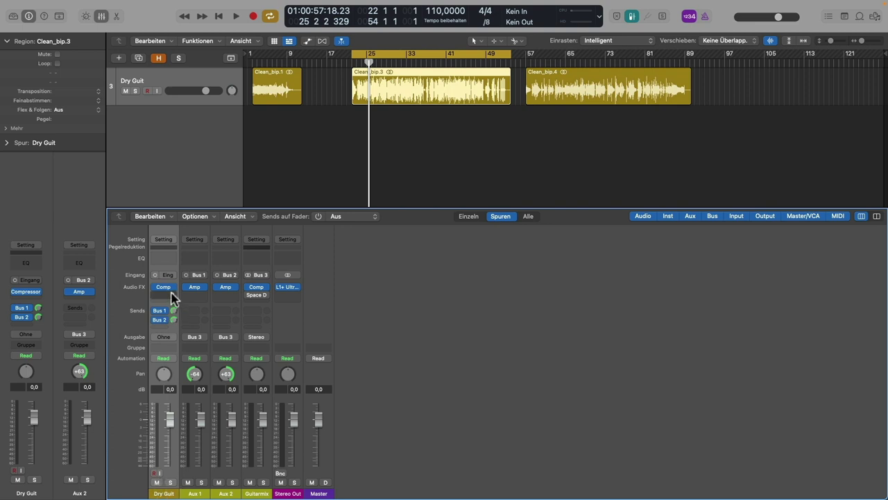
Insert a mono Clip Distortion below the Compressor on the Dry Guit channel
click(171, 288)
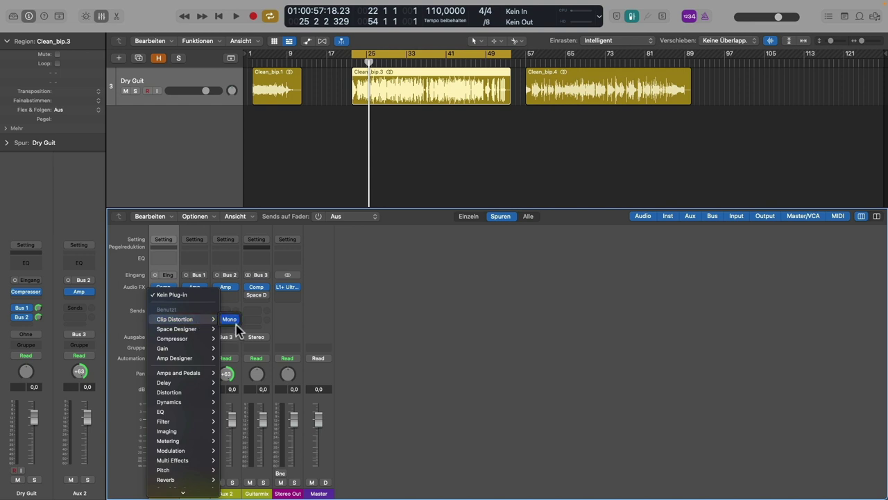
click(229, 320)
drag(515, 153, 578, 177)
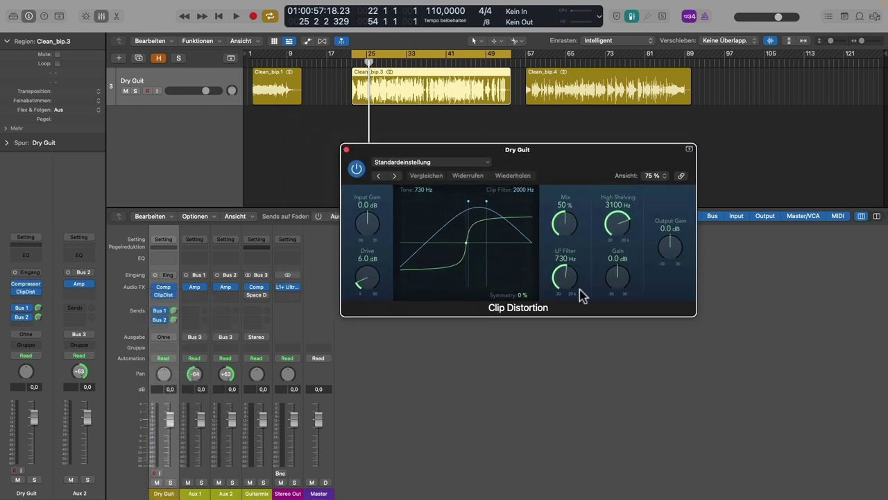
Set the Clip Distortion's Mix to 100 % and its LP Filter and High Shelving frequencies to 20000 Hz
drag(568, 233, 527, 106)
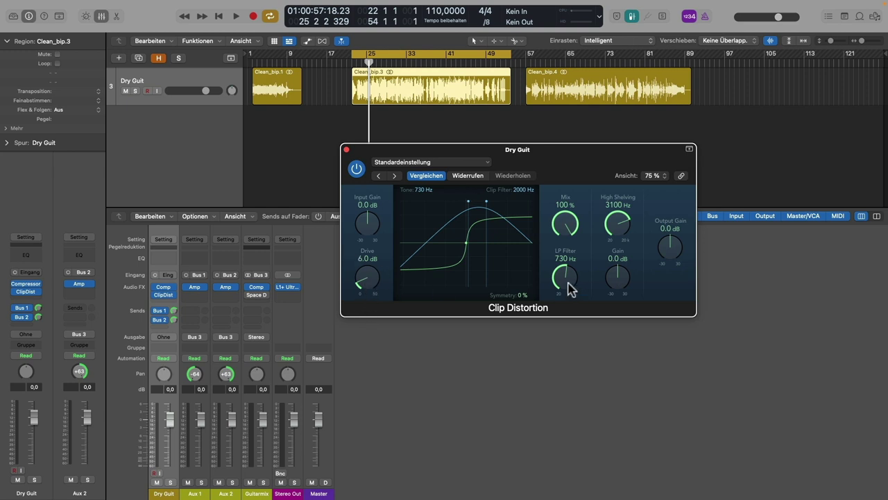
drag(568, 283, 521, 121)
drag(617, 233, 606, 156)
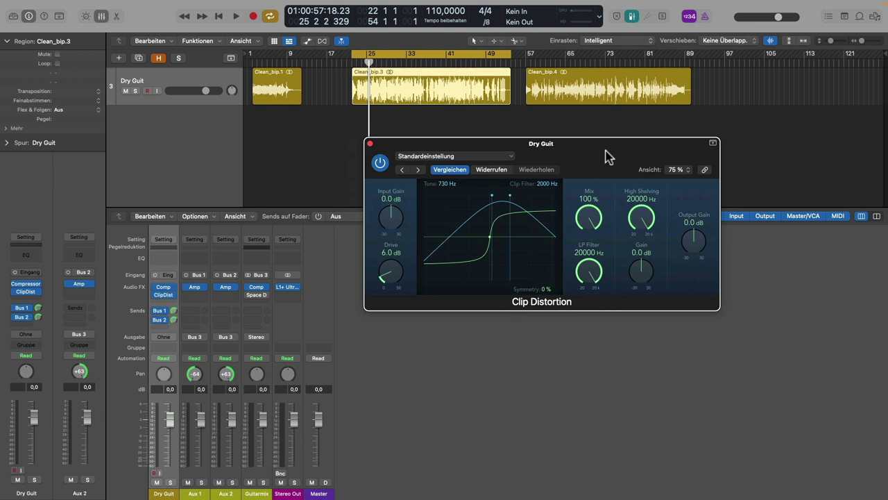
click(694, 355)
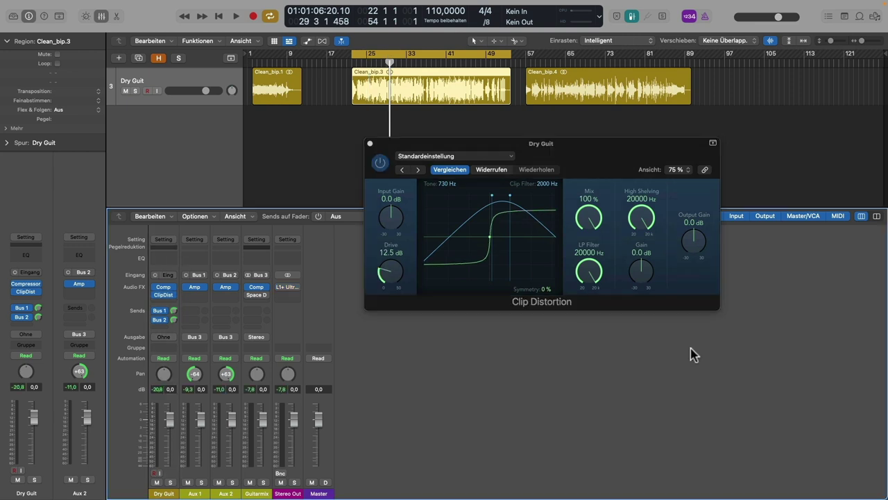
Bypass Clip Distortion and lower the Aux 1 and Aux 2 faders together to -5.6 dB
click(375, 166)
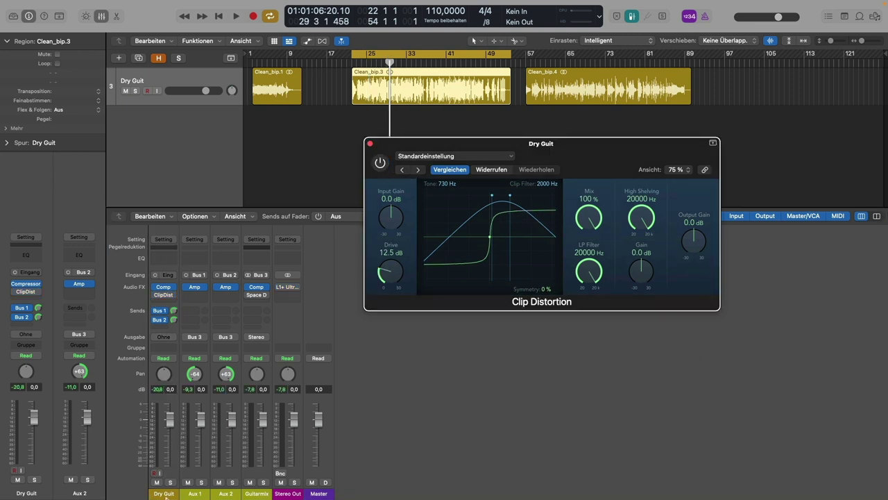
drag(193, 494, 231, 496)
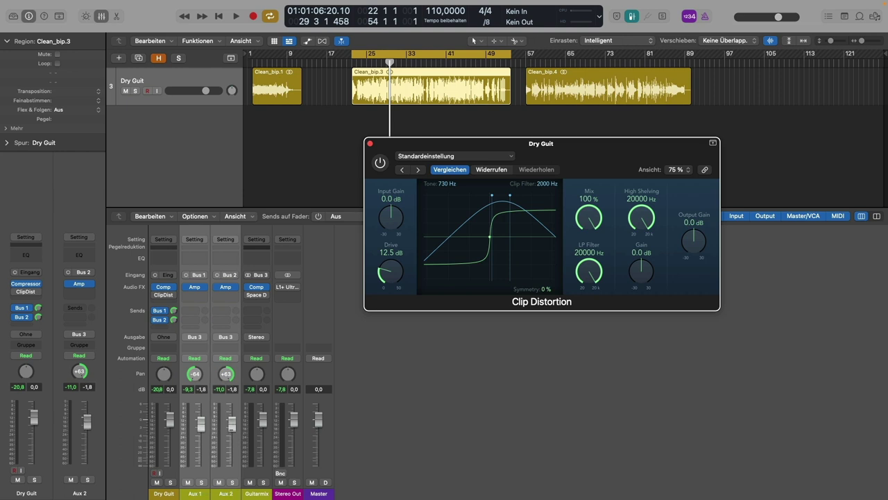
drag(232, 419, 232, 432)
click(299, 459)
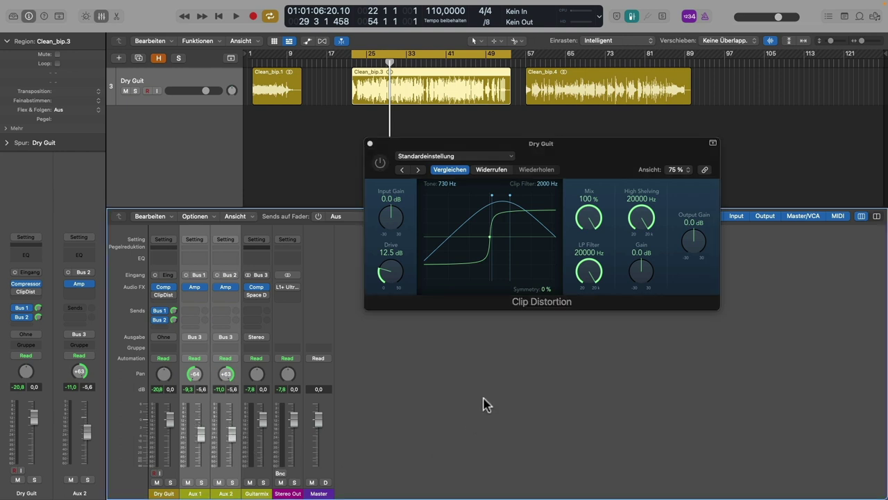
Reactivate Clip Distortion during playback, set Output Gain to +6.5 dB and Drive to 16.5 dB, and compare against the bypassed sound
key(space)
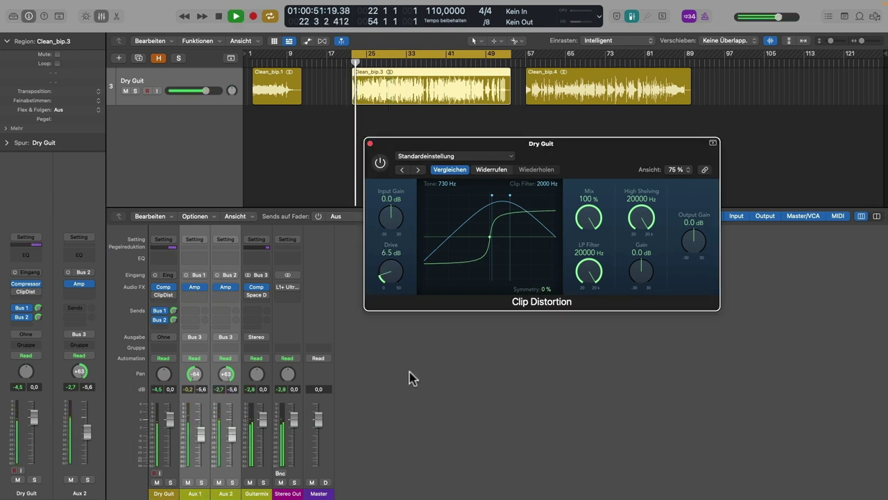
click(381, 164)
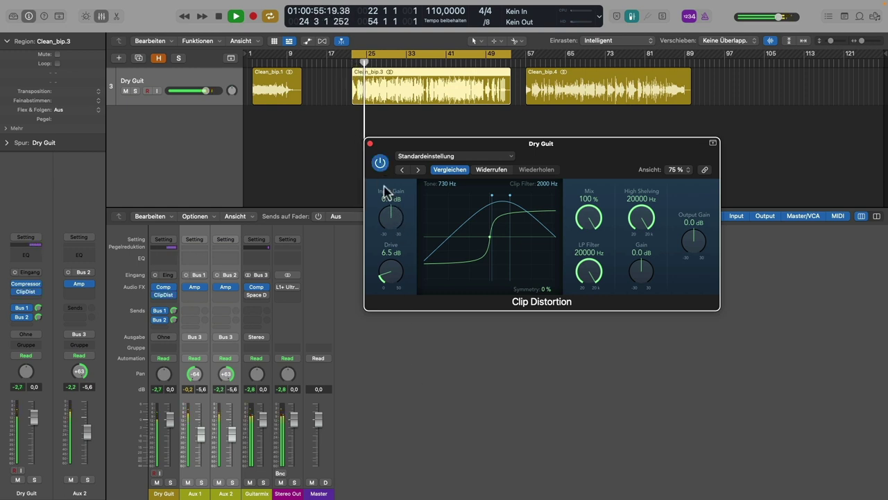
drag(683, 237, 663, 238)
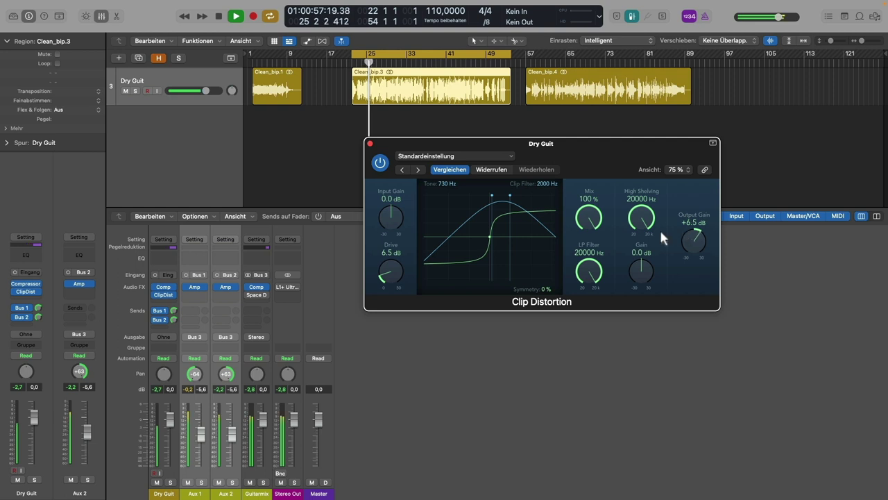
mouse_move(391, 271)
mouse_down()
mouse_move(388, 255)
mouse_move(383, 268)
mouse_up()
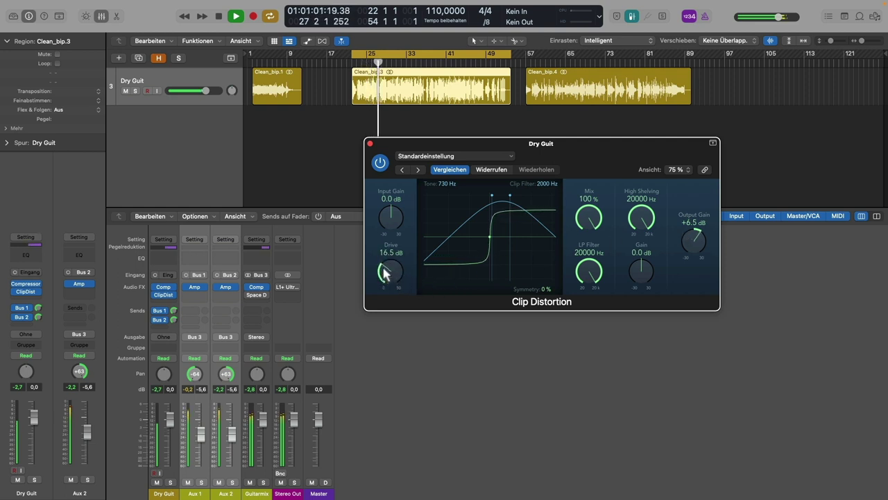
click(380, 163)
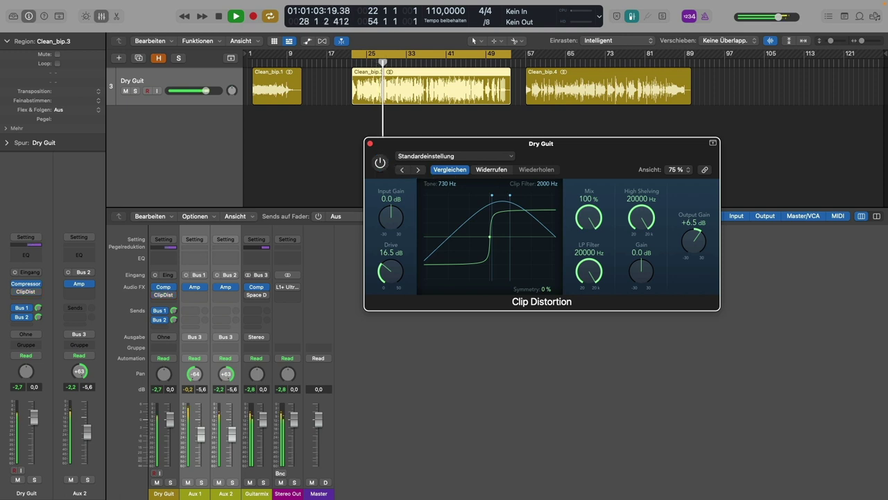
click(380, 162)
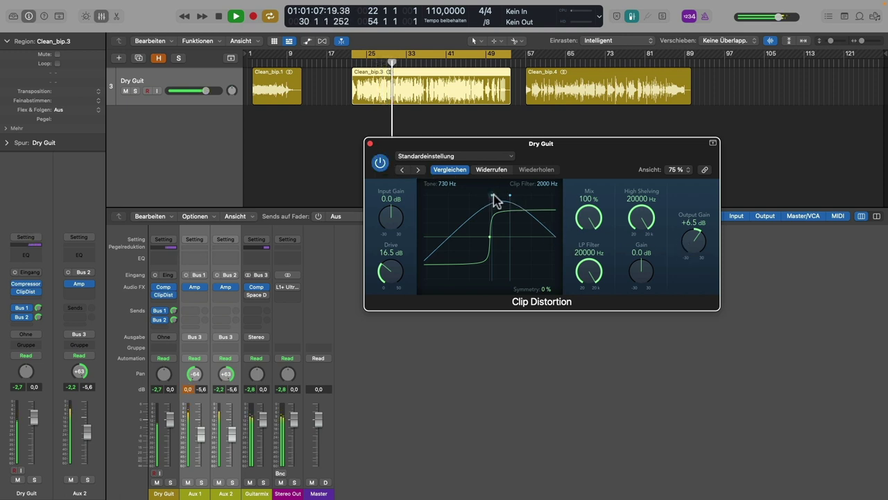
Set the Clip Distortion's Tone to 340 Hz and Clip Filter to 920 Hz, then compare against the bypassed sound
drag(494, 199, 476, 190)
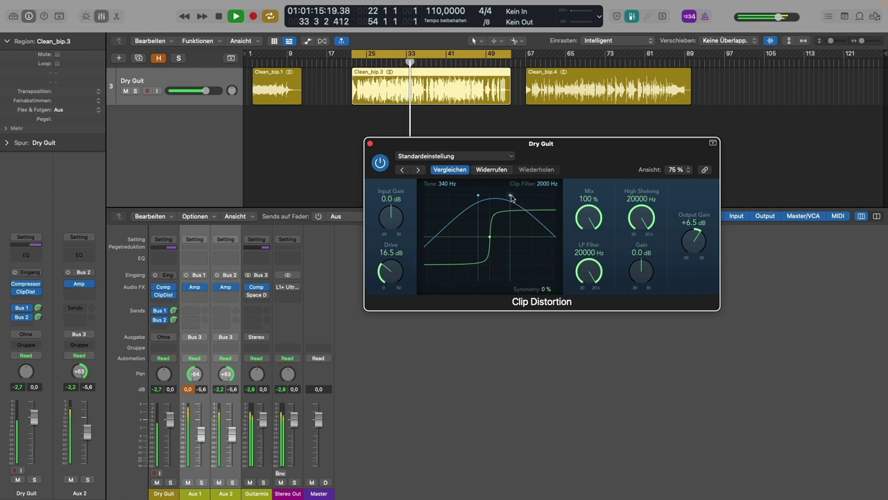
drag(512, 199, 497, 197)
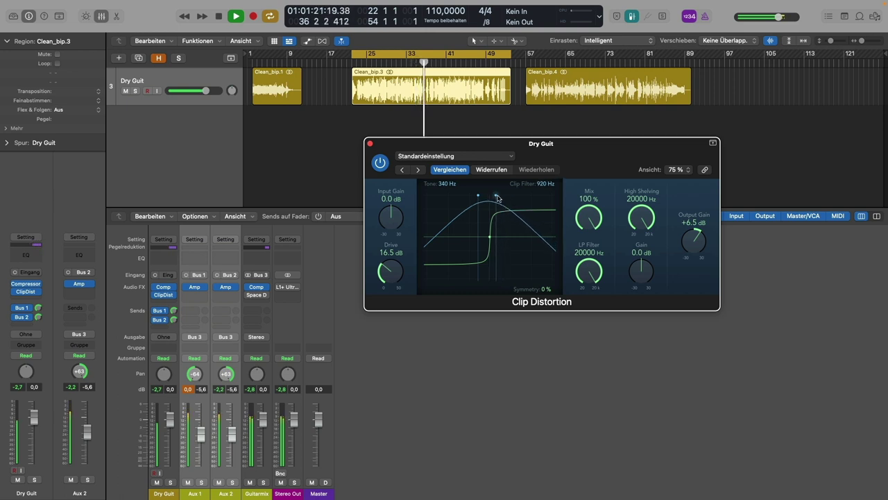
click(380, 162)
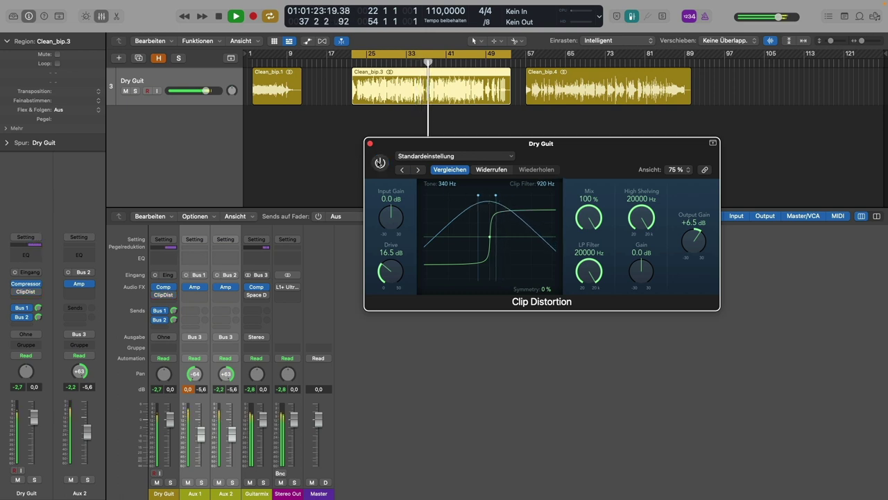
click(380, 162)
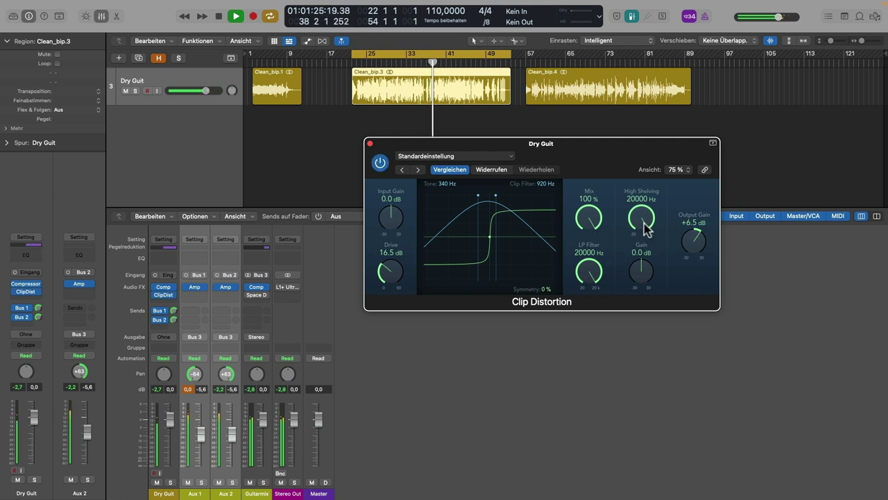
Set the Clip Distortion's High Shelving frequency to 5900 Hz with +1.5 dB Gain, and its LP Filter to 5300 Hz
drag(641, 271, 640, 270)
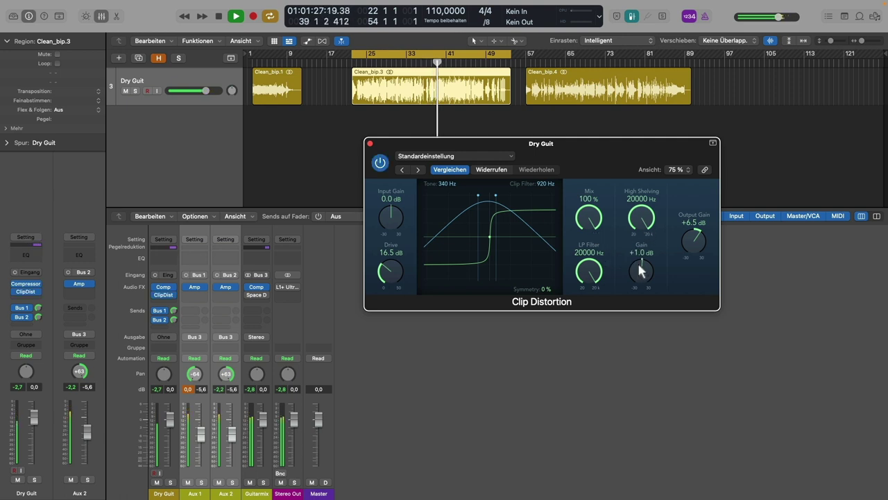
drag(641, 216, 630, 243)
drag(587, 276, 588, 286)
drag(640, 220, 640, 233)
drag(590, 270, 591, 279)
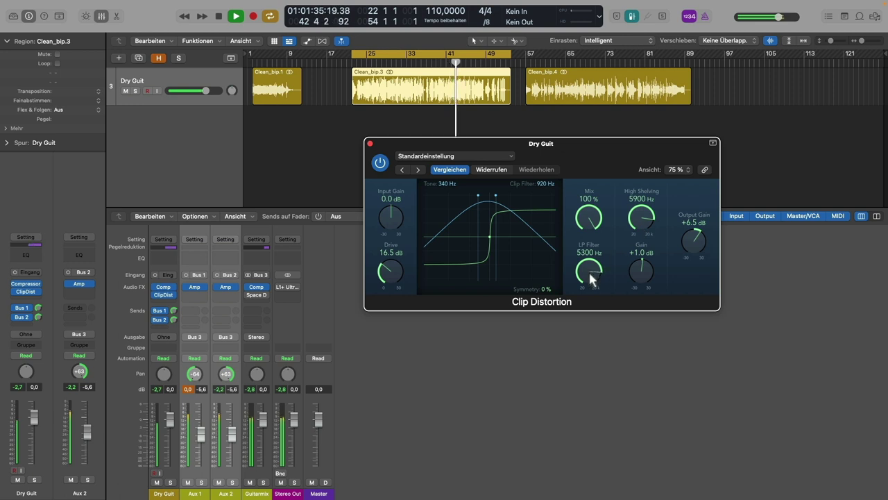
drag(645, 273, 645, 276)
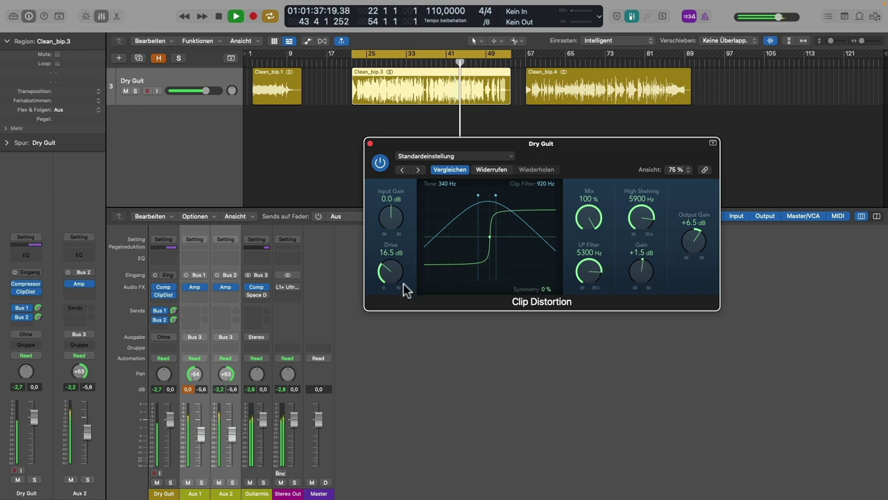
Compare Clip Distortion against the bypassed sound, lower the Aux 1 and Aux 2 faders together to -6.4 dB and stop playback
click(187, 389)
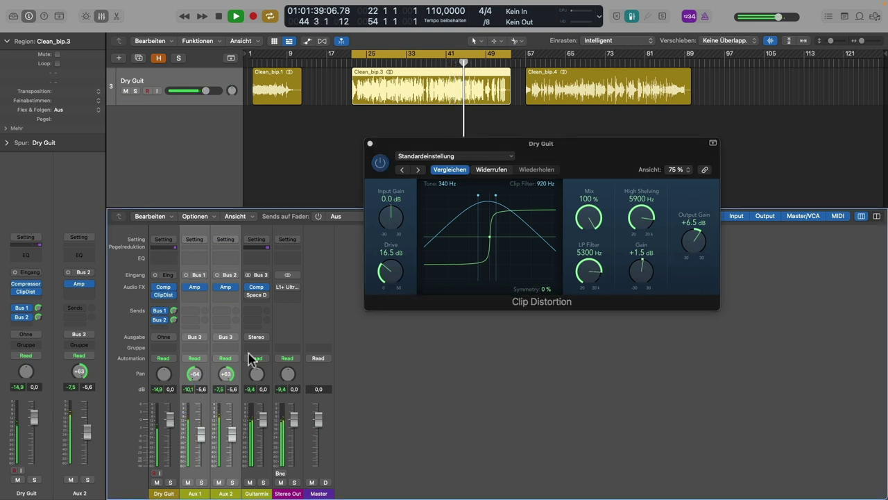
click(379, 163)
click(379, 163)
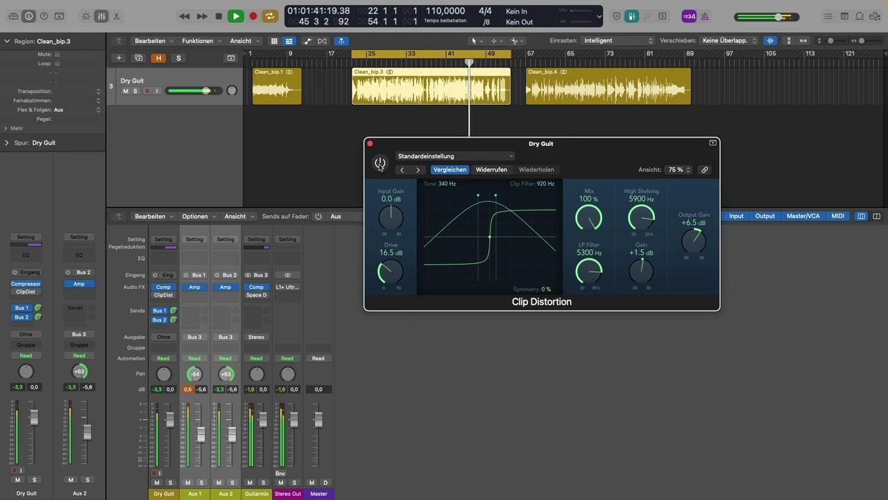
click(379, 164)
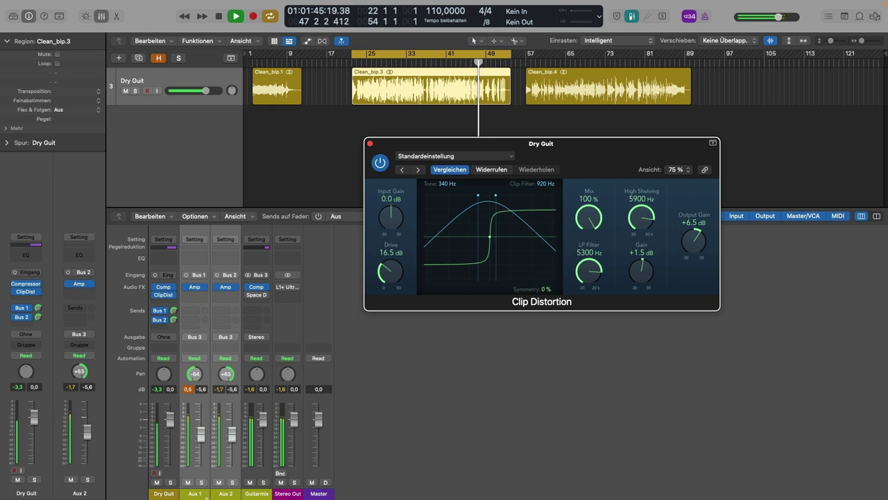
click(200, 429)
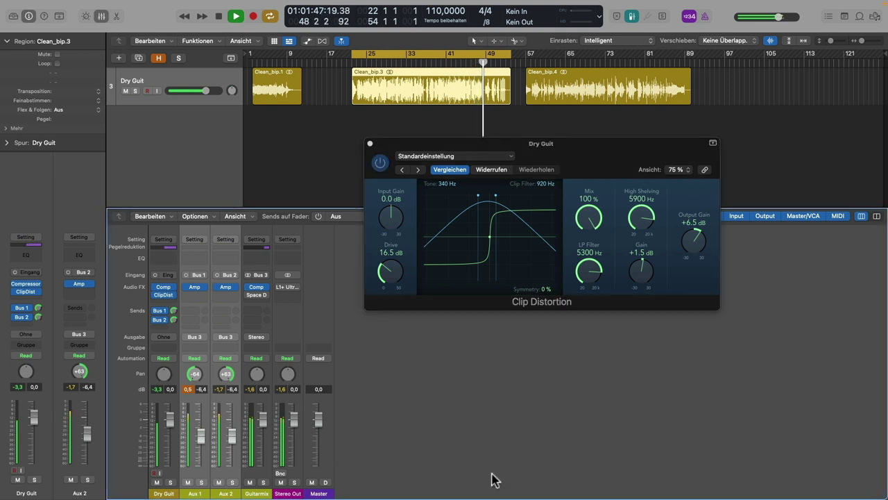
key(space)
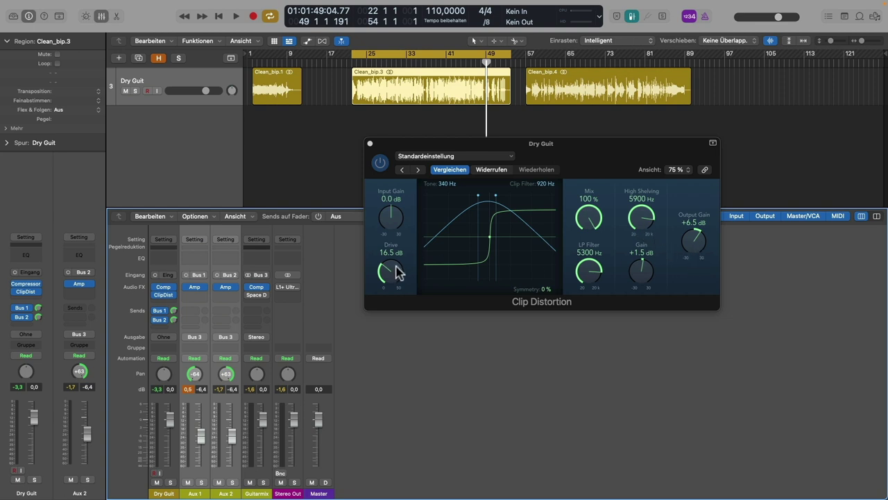
click(188, 389)
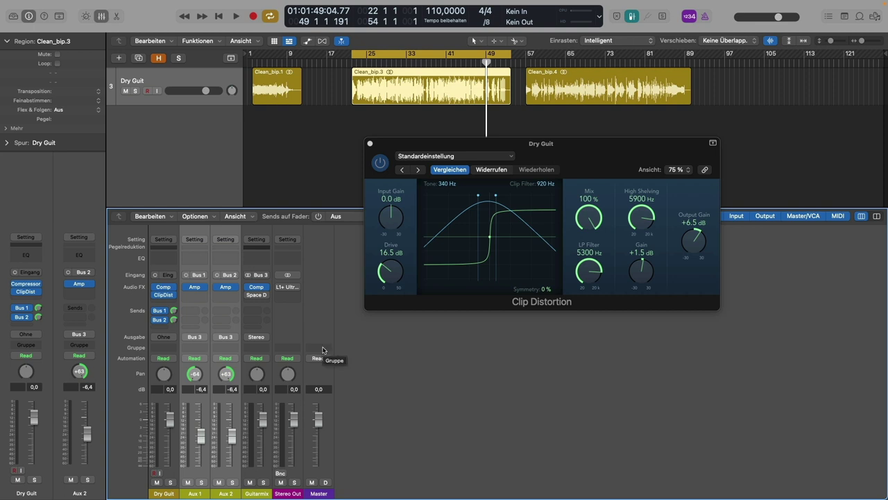
Set the cycle range to the Clean_bip.4 region and hide the open plug-in window
click(605, 82)
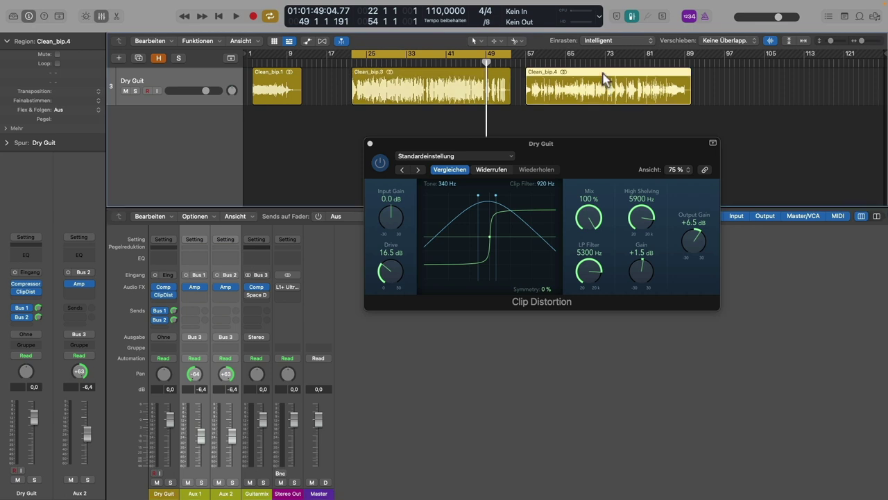
key(super+u)
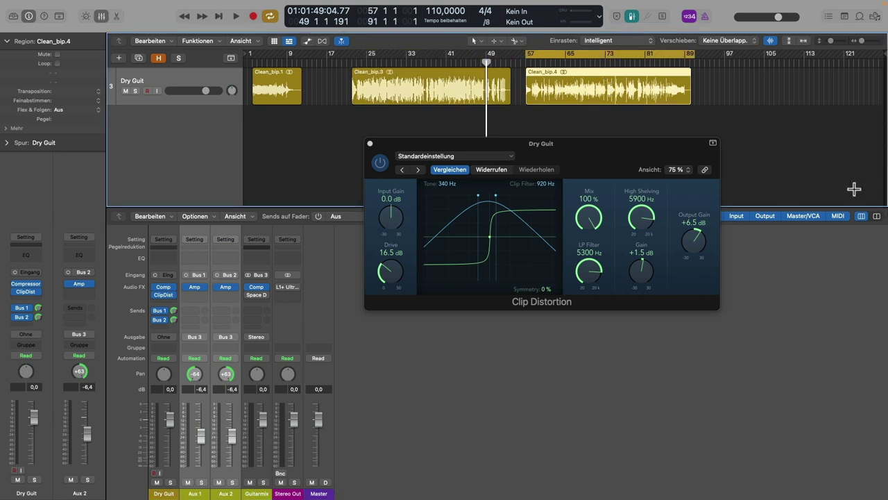
key(v)
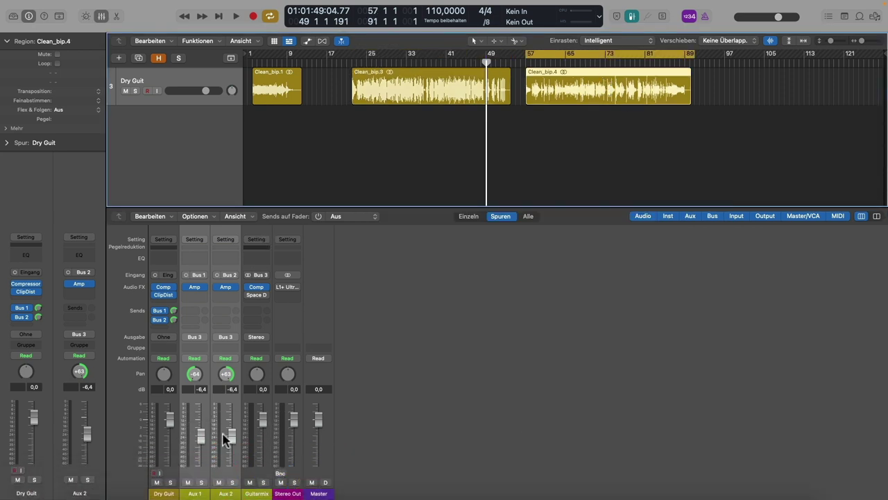
Centre the pan of Aux 1 and Aux 2 together and solo Aux 1 alone
alt+click(195, 374)
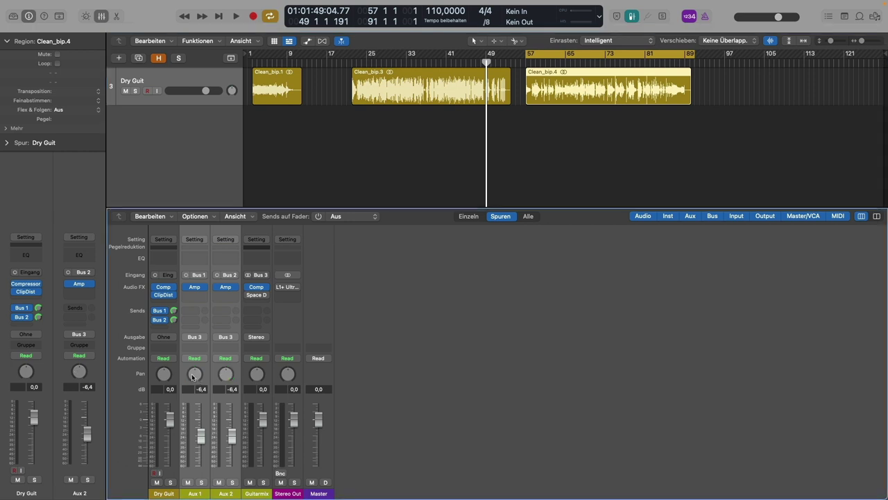
click(199, 493)
click(201, 482)
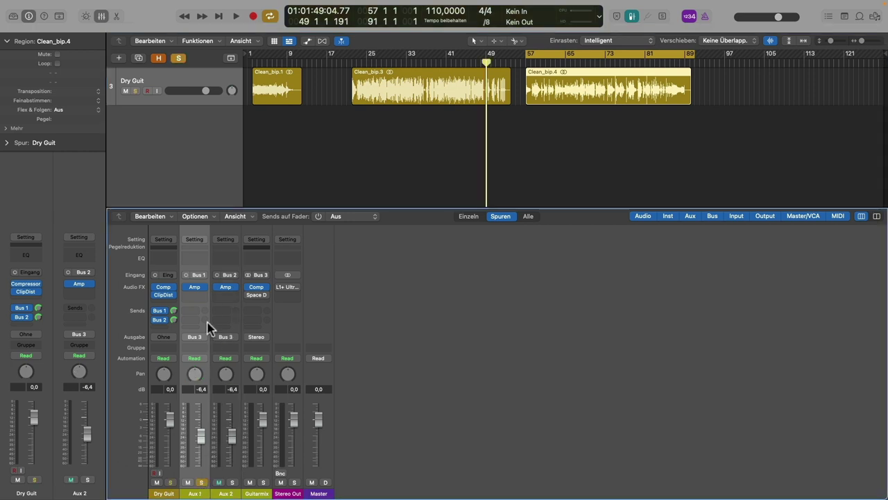
Remove Clip Distortion from the Dry Guit channel and insert the Distortion plug-in ahead of the amp on Aux 1
click(40, 292)
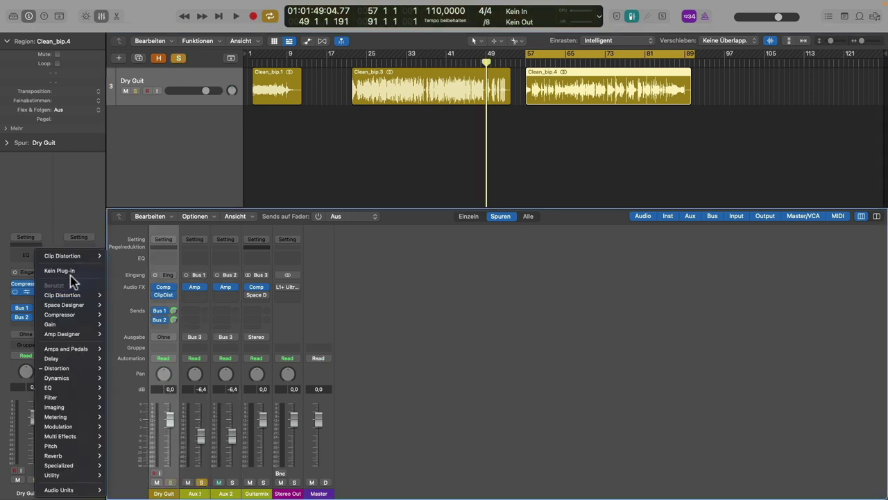
click(70, 273)
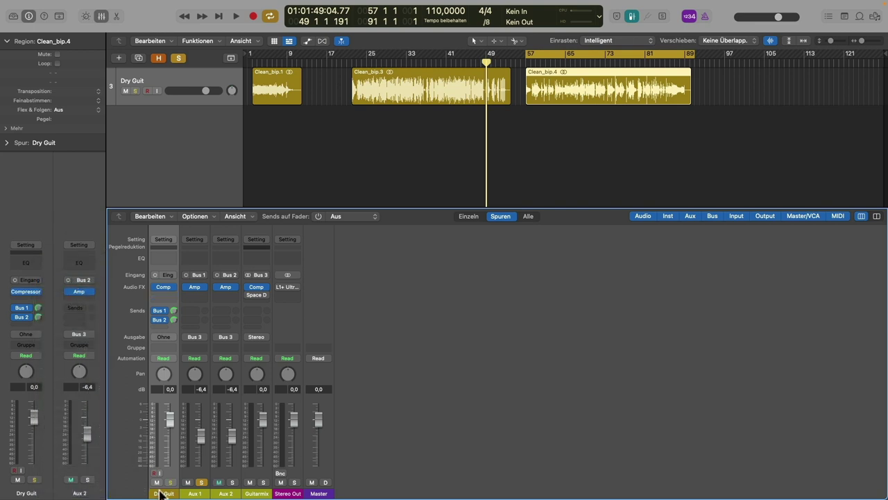
click(194, 494)
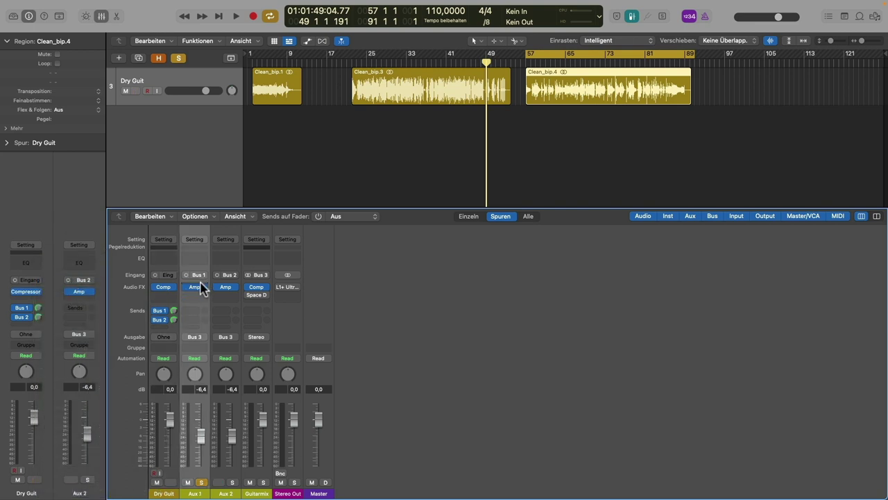
click(197, 287)
mouse_move(238, 419)
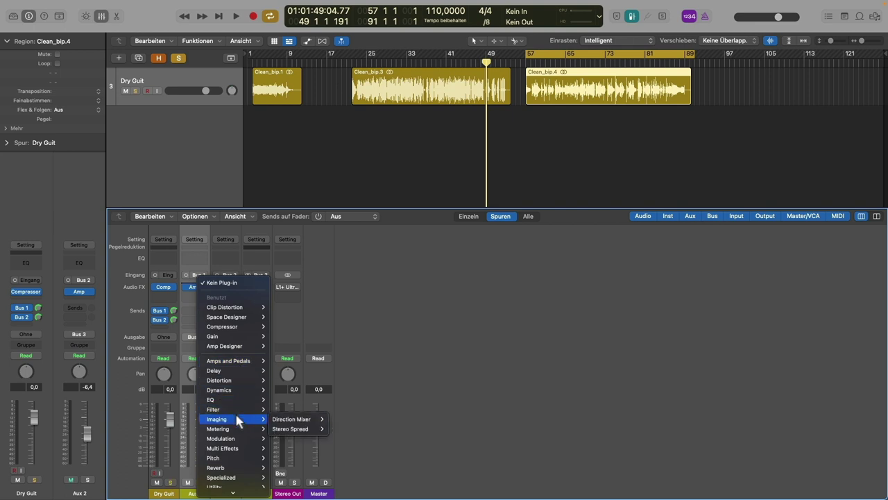
click(395, 366)
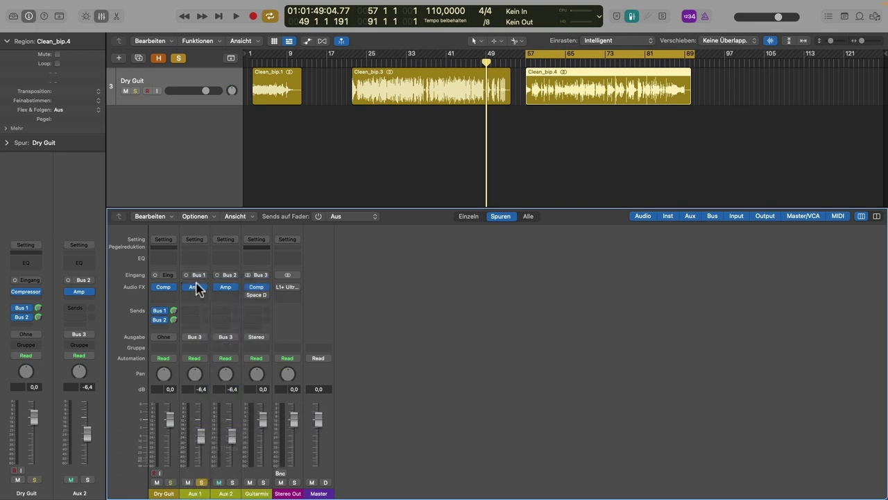
click(197, 288)
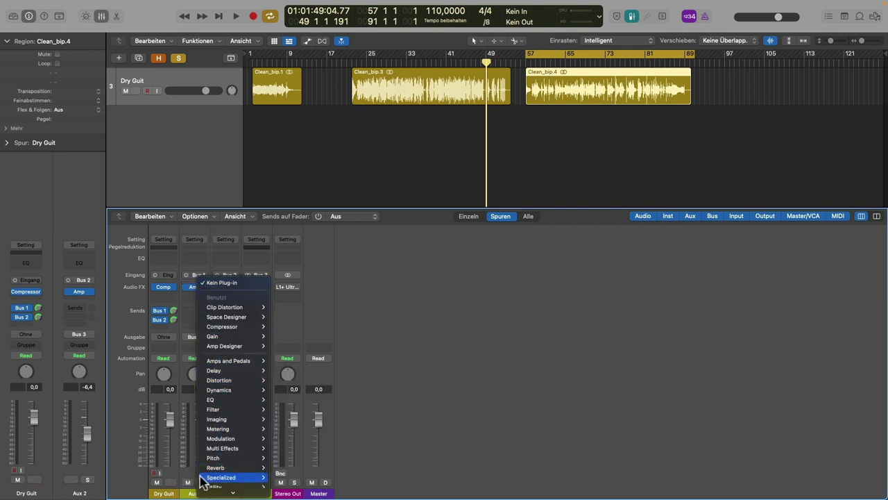
mouse_move(244, 373)
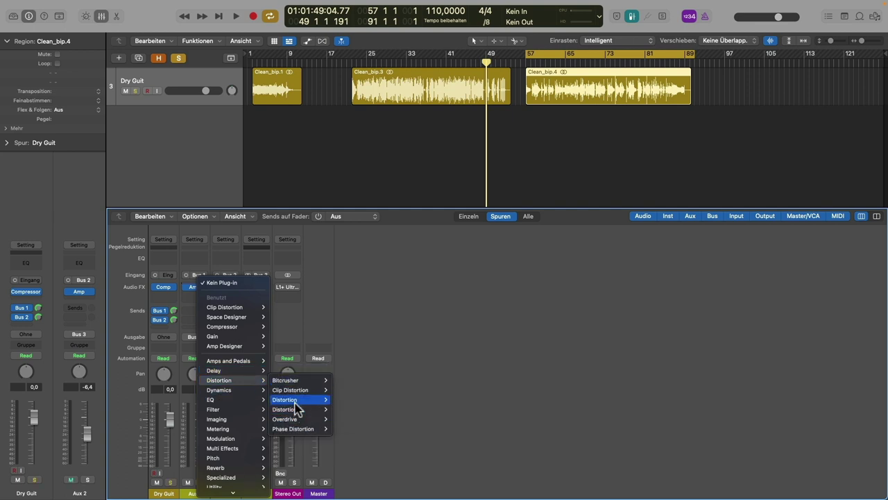
click(348, 401)
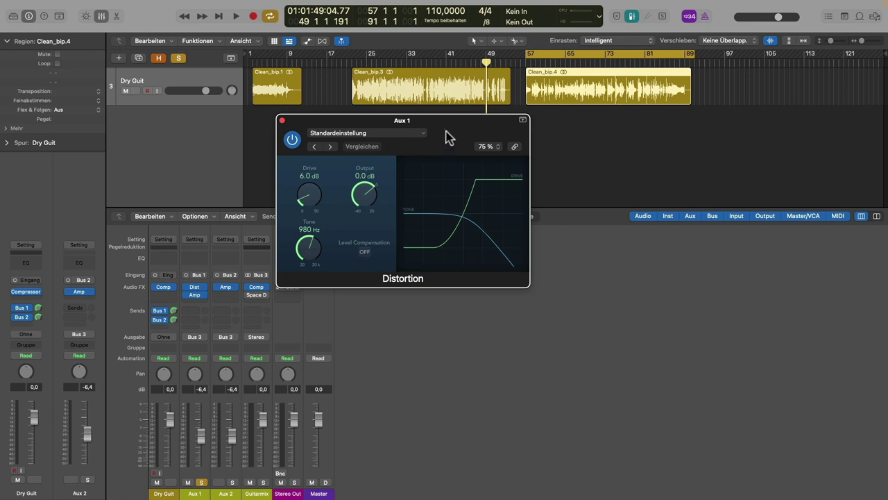
drag(446, 134, 554, 138)
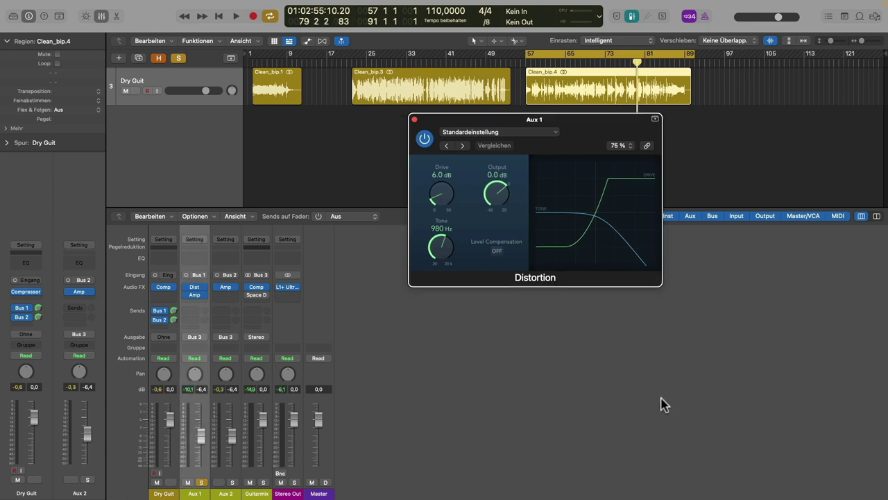
During playback, set Aux 1's Distortion to Drive 42.0 dB, Output -19.0 dB and Tone 2200 Hz, and compare against the bypassed sound
key(space)
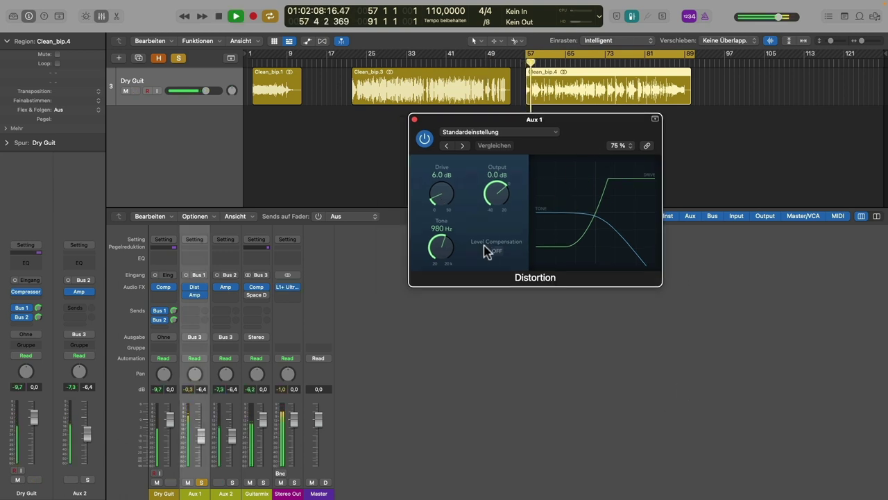
drag(442, 196, 437, 172)
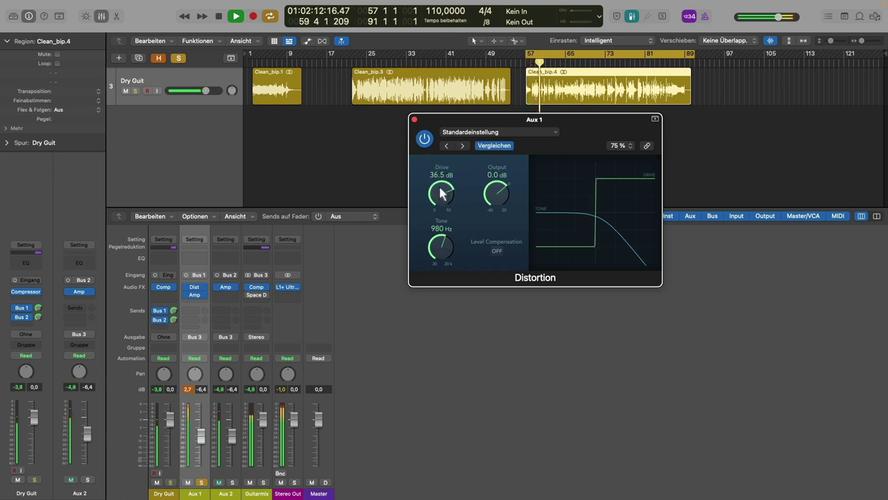
drag(490, 213, 493, 221)
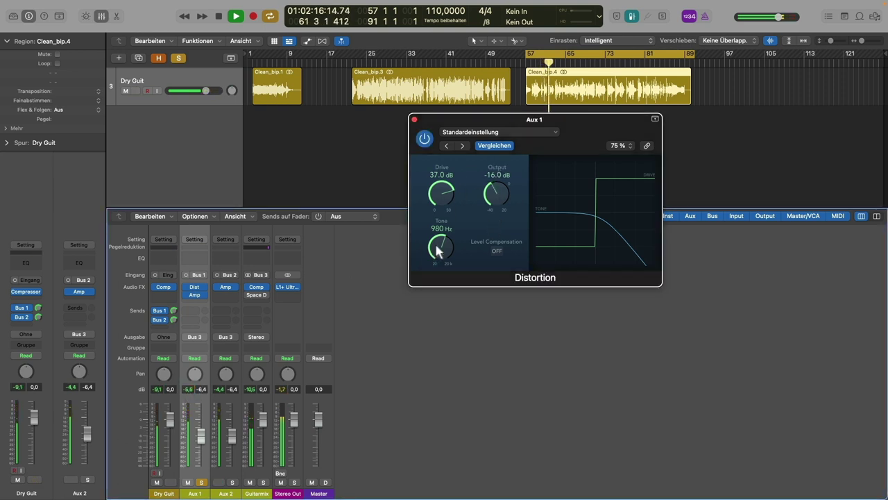
drag(433, 243, 440, 196)
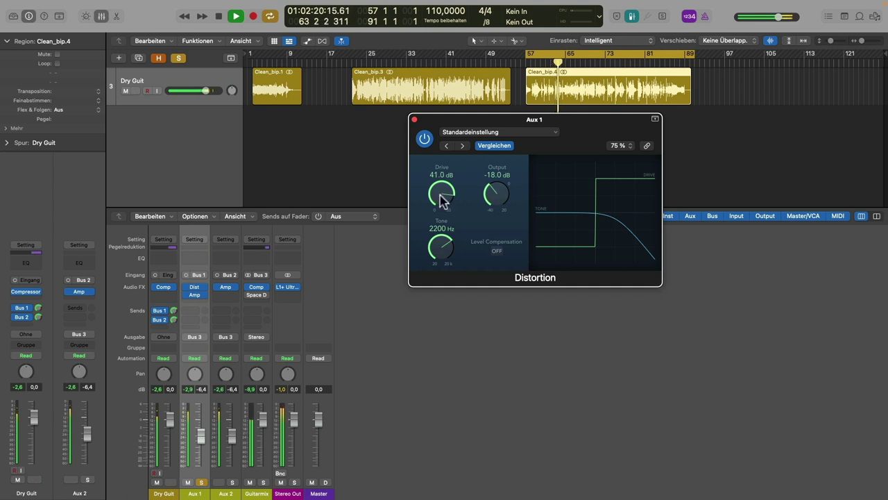
drag(496, 199, 447, 194)
click(425, 139)
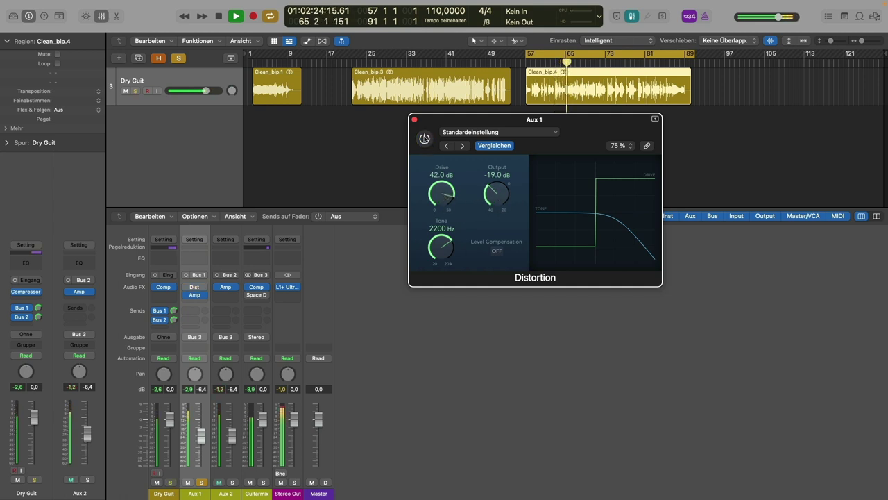
click(424, 139)
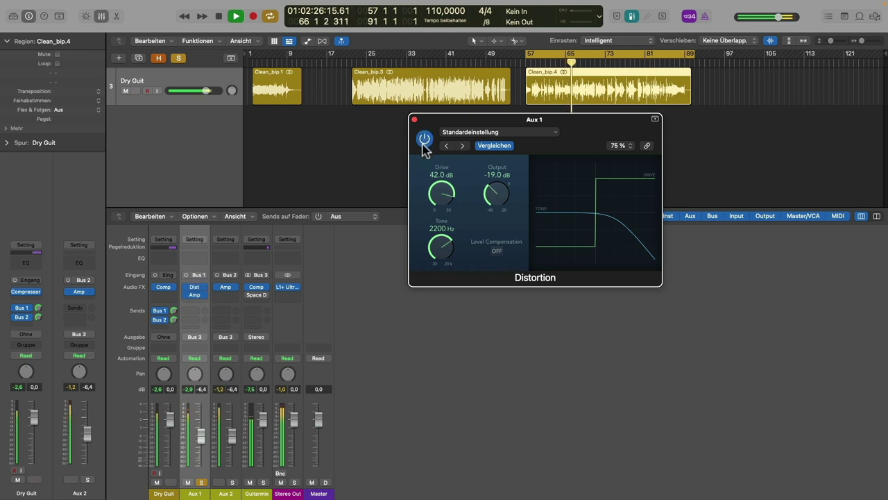
Reduce the Aux 1 Distortion's Drive to 34.5 dB and Tone to 2100 Hz, and stop playback
mouse_move(442, 193)
mouse_down()
mouse_move(442, 217)
mouse_move(443, 198)
mouse_move(440, 205)
mouse_up()
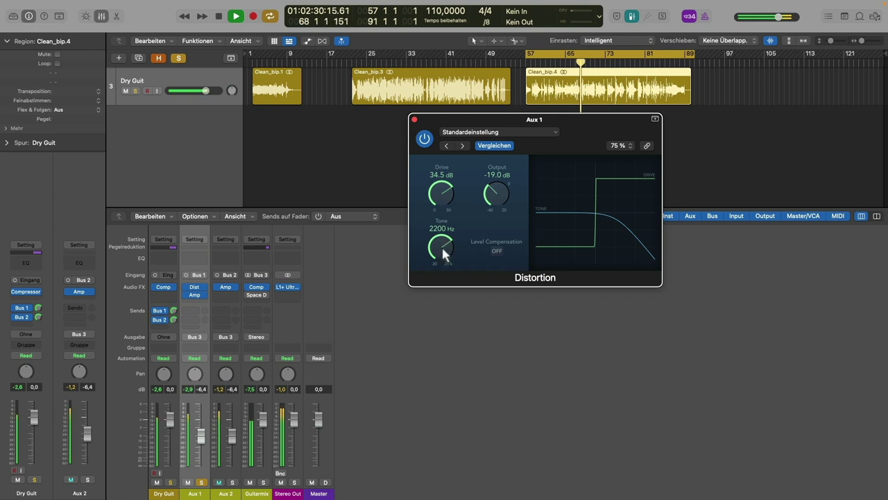
drag(446, 254, 442, 252)
key(space)
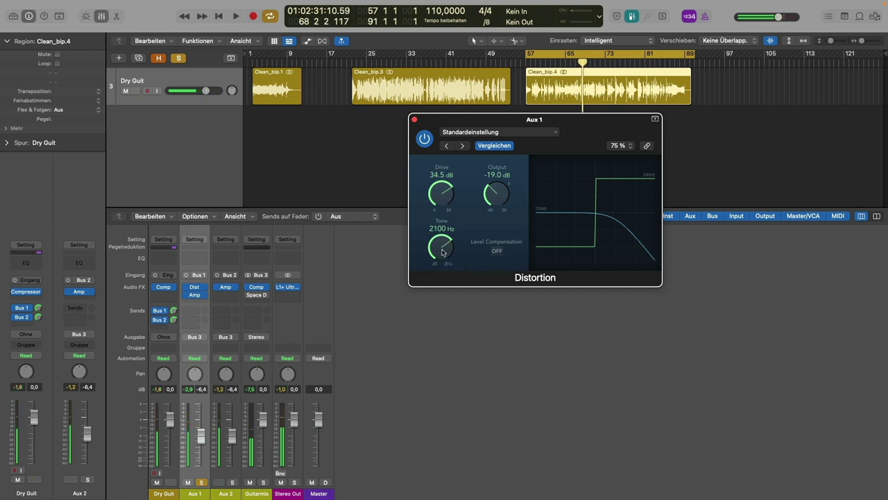
Copy the Distortion plug-in from Aux 1 to the slot before the amp on Aux 2 and open the copy
mouse_move(197, 292)
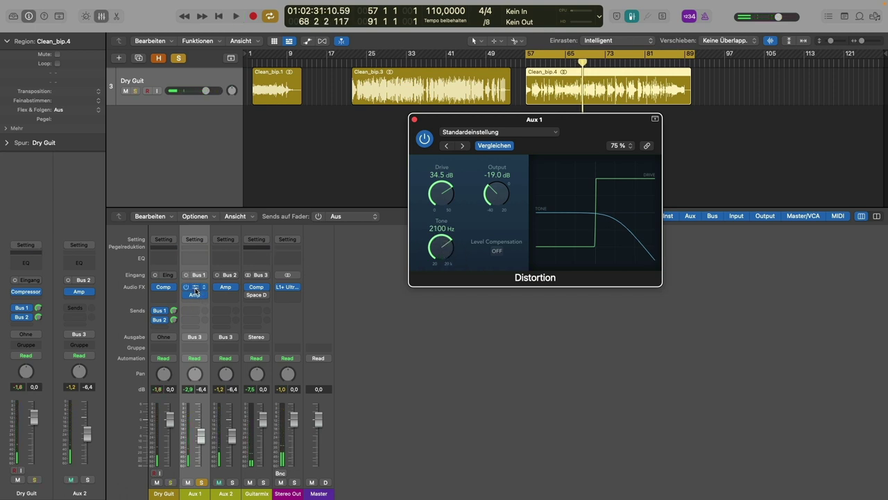
drag(196, 292, 232, 285)
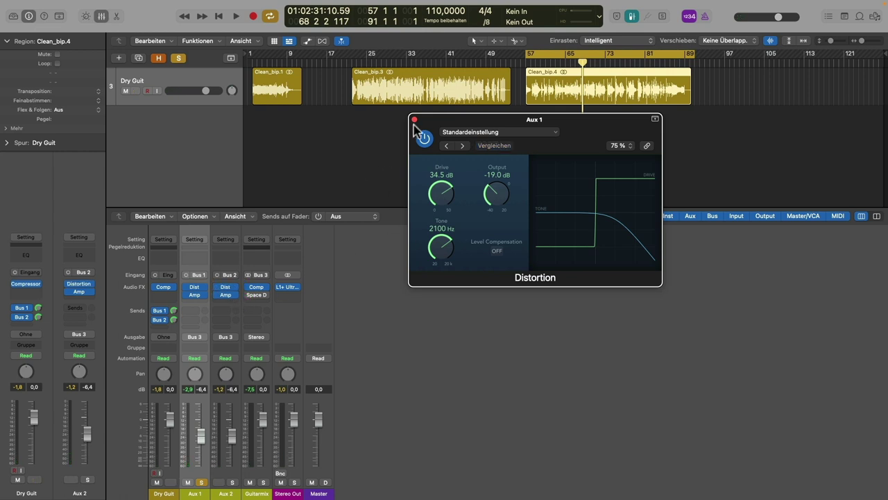
click(414, 120)
click(229, 292)
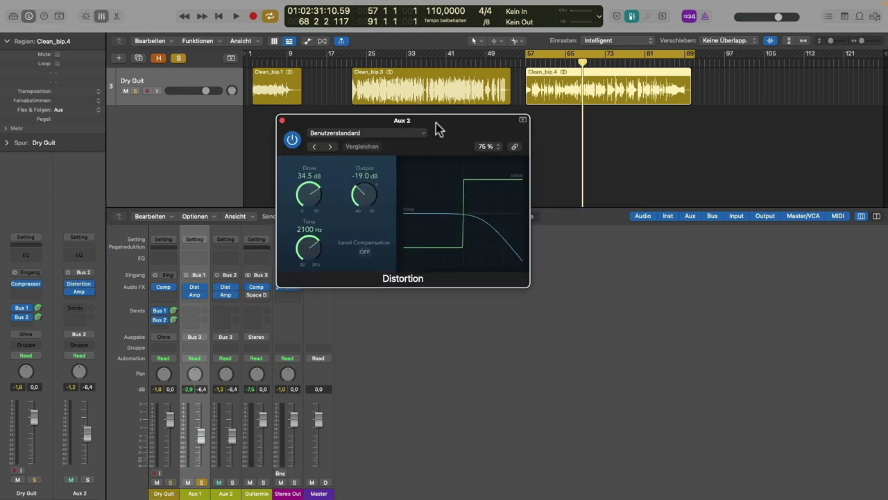
drag(436, 123, 559, 149)
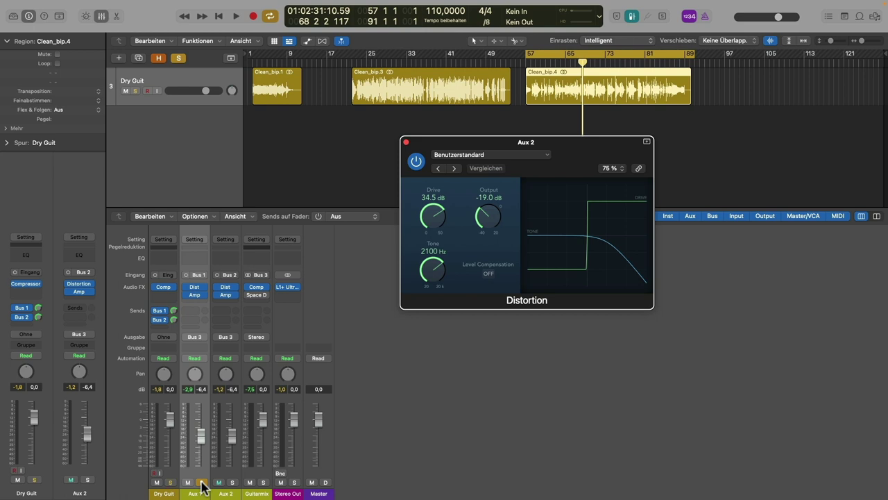
Unsolo Aux 1 and, during playback, set Aux 2's Distortion to Drive 38.0 dB, Output -22.5 dB and Tone 730 Hz
click(201, 483)
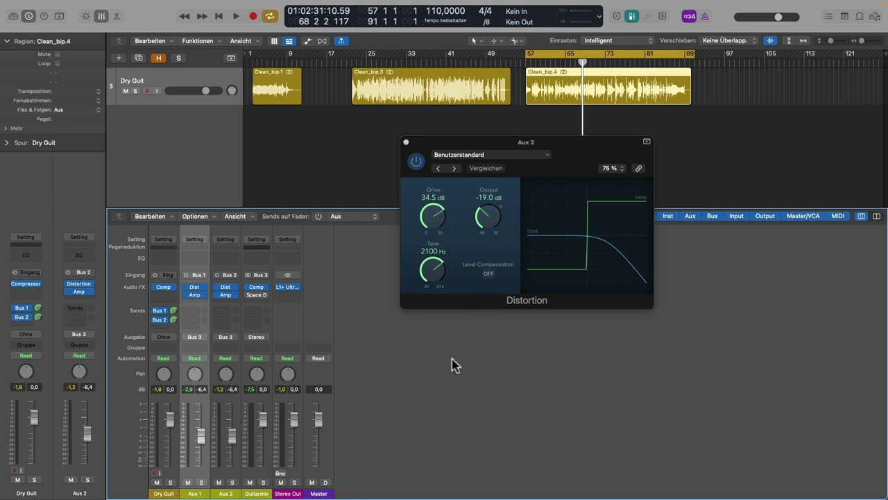
key(space)
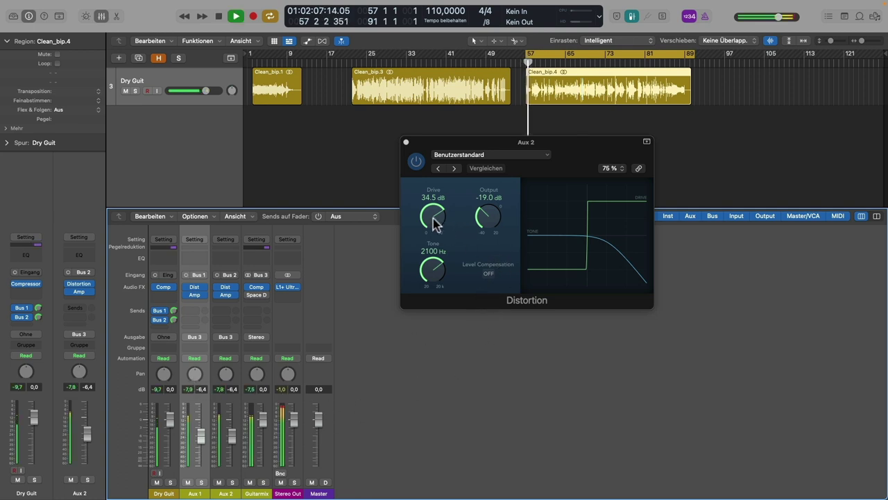
drag(433, 215, 429, 224)
drag(431, 265, 429, 279)
drag(502, 208, 482, 229)
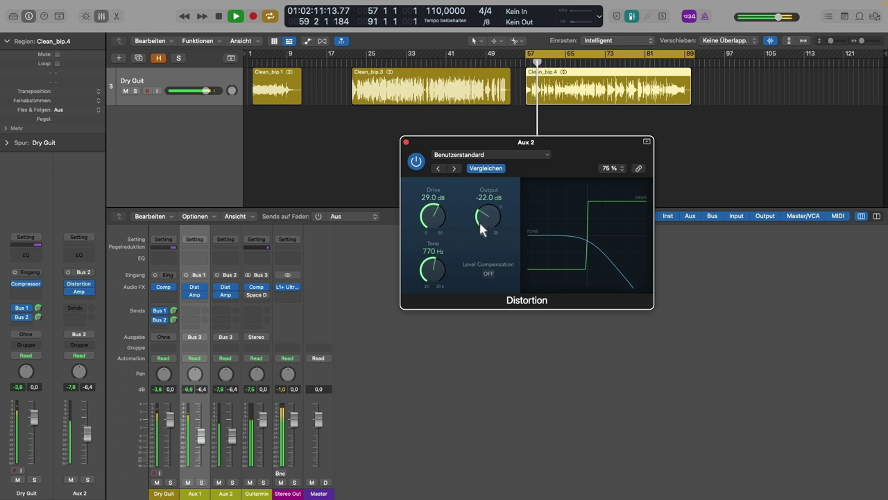
drag(429, 221, 429, 203)
drag(427, 277, 428, 282)
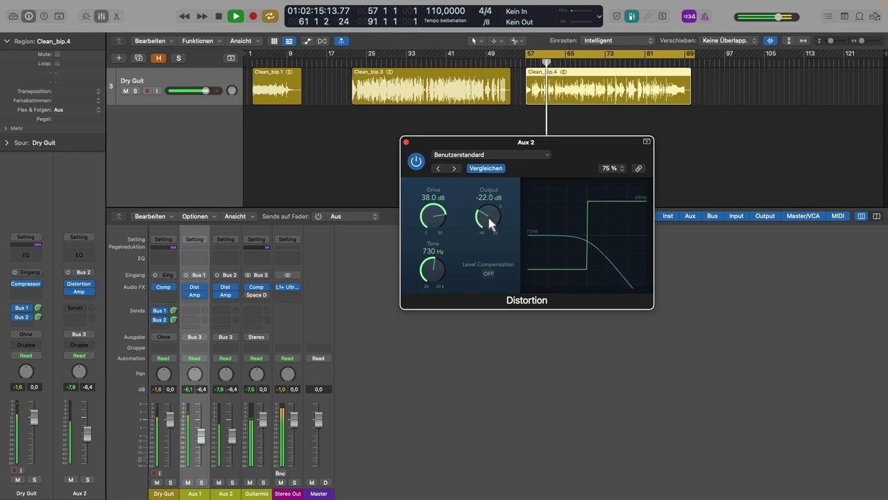
drag(487, 214, 491, 222)
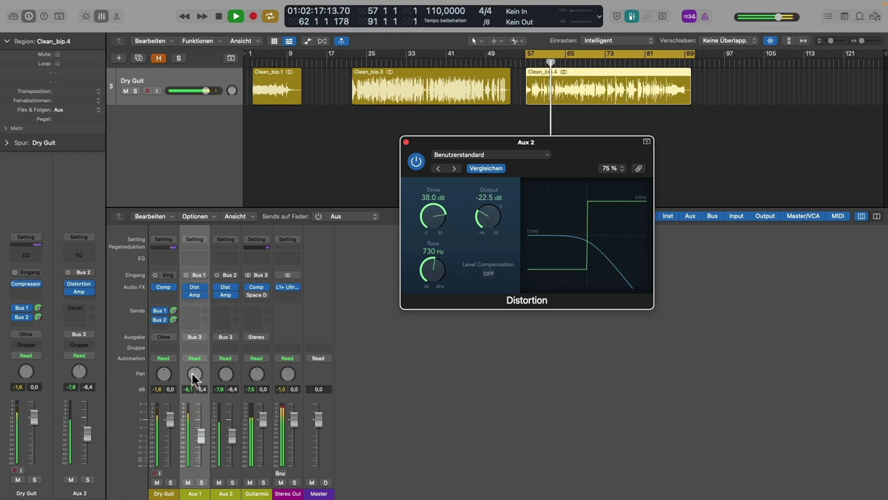
Pan Aux 1 to -64 and Aux 2 to +63, and compare the sound with the aux and Guitarmix plug-ins bypassed
drag(193, 374, 236, 363)
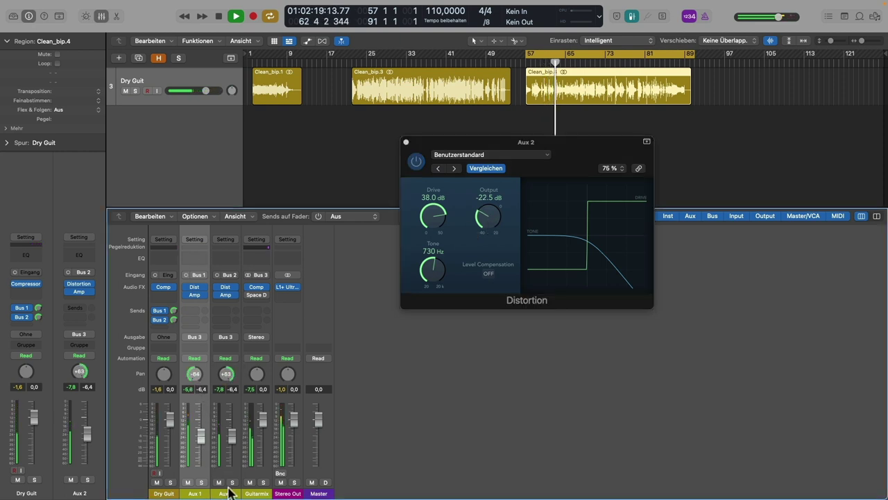
click(228, 493)
click(416, 161)
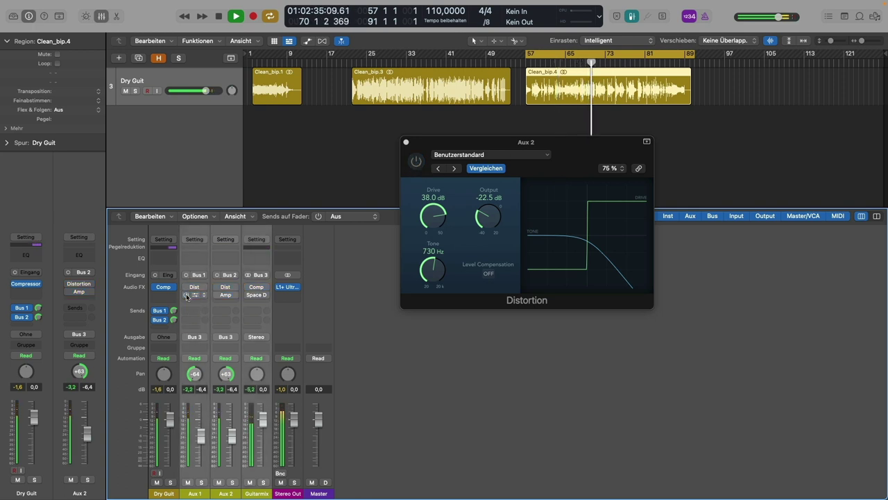
click(186, 295)
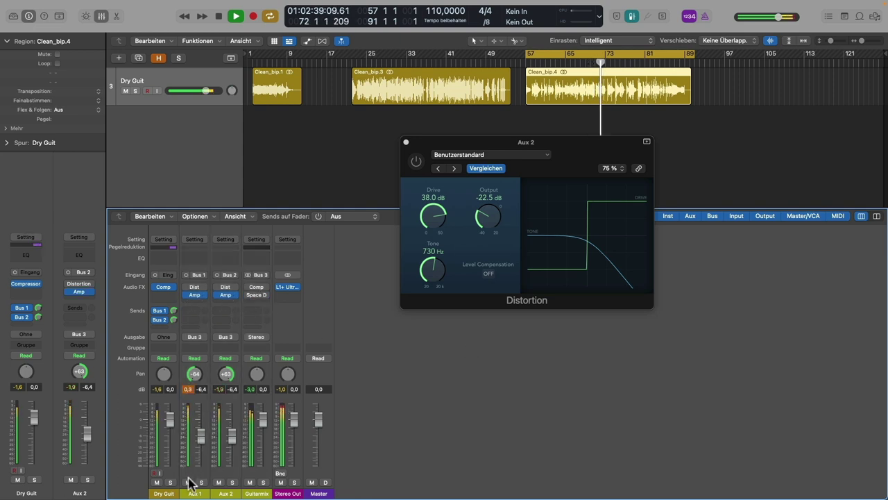
click(208, 493)
click(189, 288)
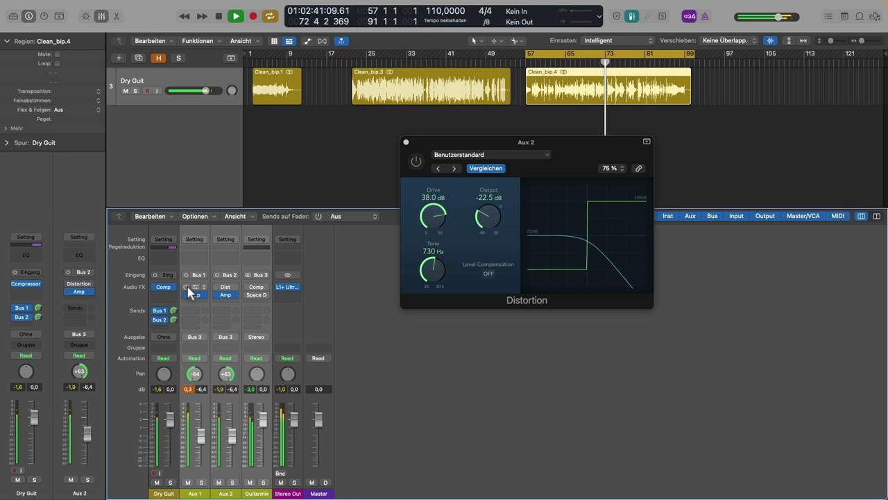
click(413, 361)
click(267, 296)
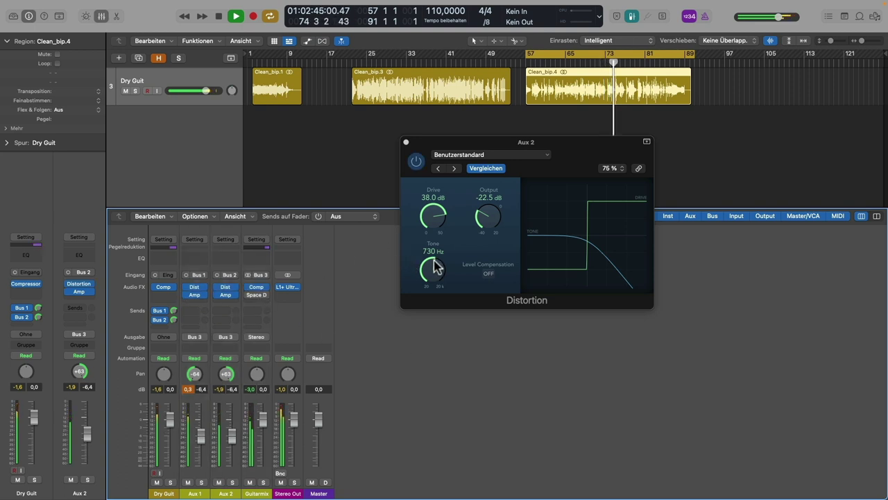
Reset the channel peak readings, lower the Aux 1 and Aux 2 faders to -10.0 dB, and stop playback with the plug-in window hidden
click(187, 389)
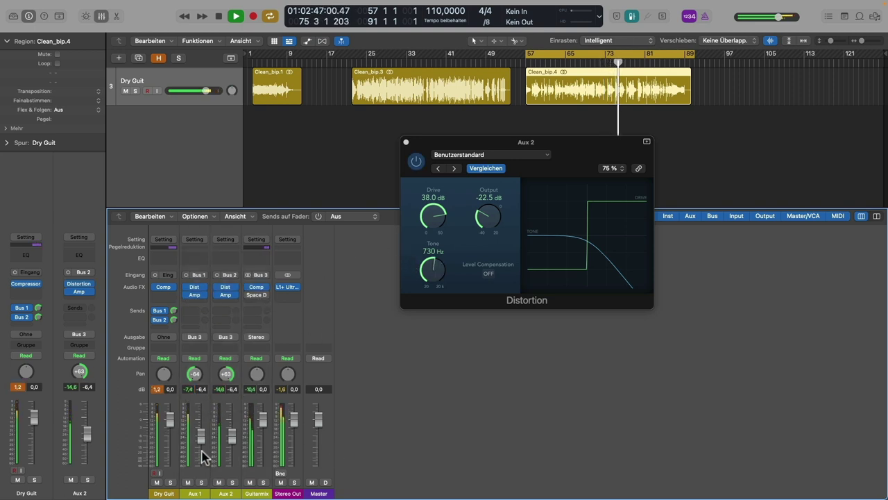
click(160, 395)
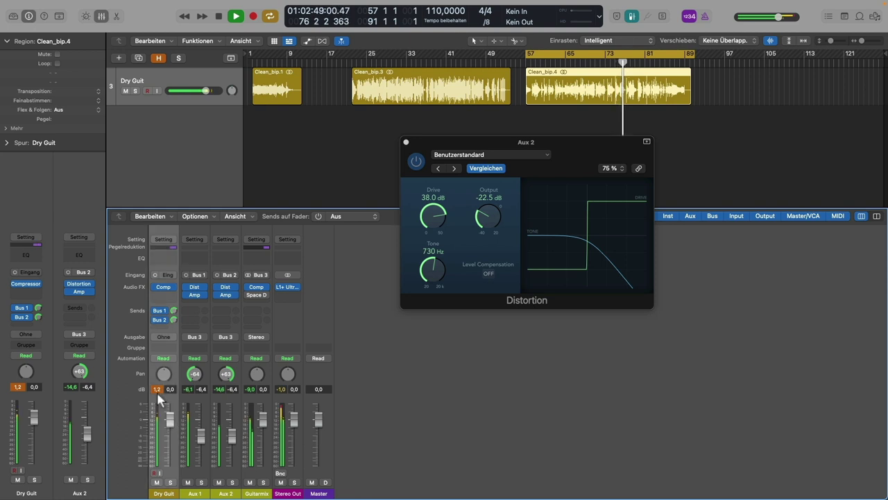
click(161, 390)
key(space)
key(v)
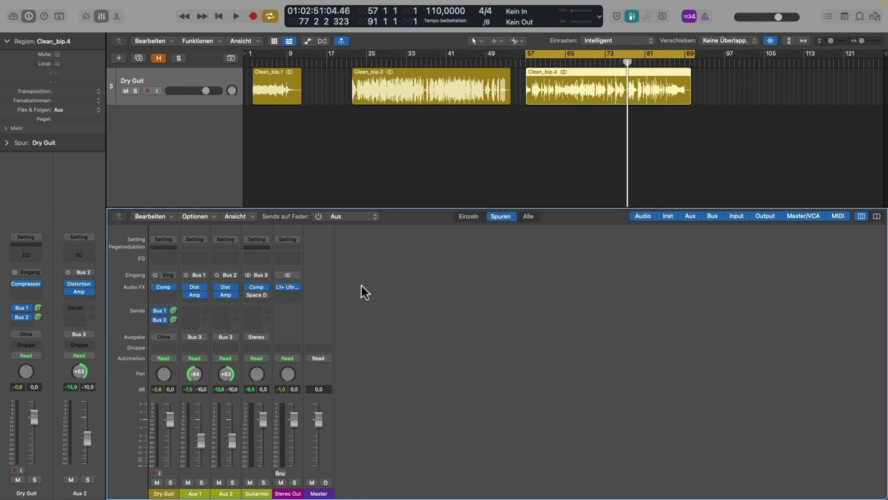
Create a new aux channel strip without an input and insert the stereo Tape Delay plug-in on it
click(194, 216)
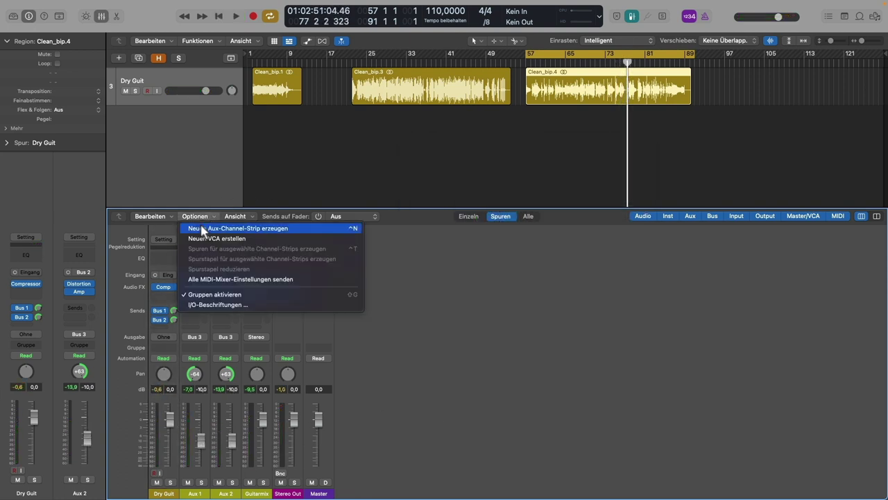
click(202, 228)
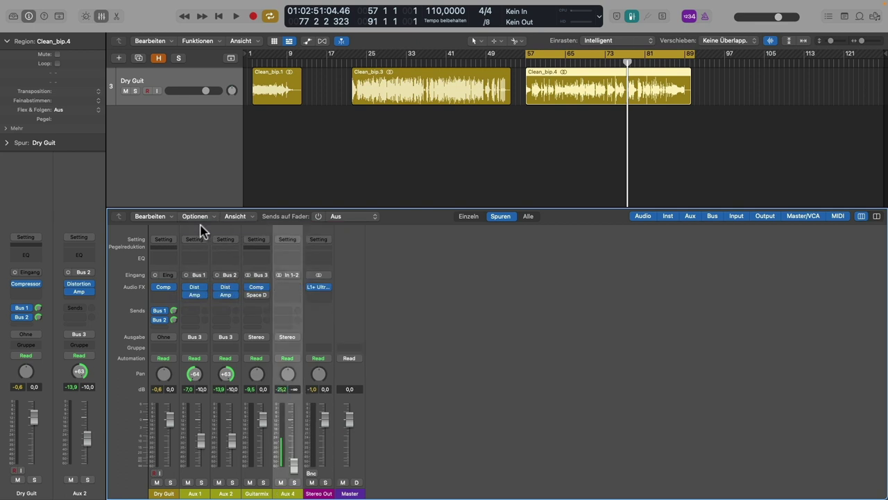
click(281, 274)
click(295, 288)
click(293, 287)
key(Escape)
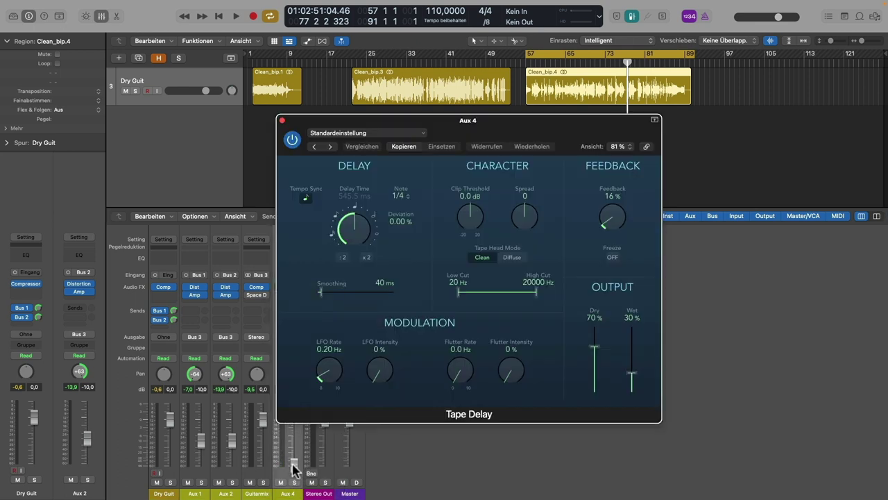
Switch off the Tape Delay's tempo sync, set its Delay Time to 370.4 ms, and set Aux 4's input to Bus 4
click(305, 198)
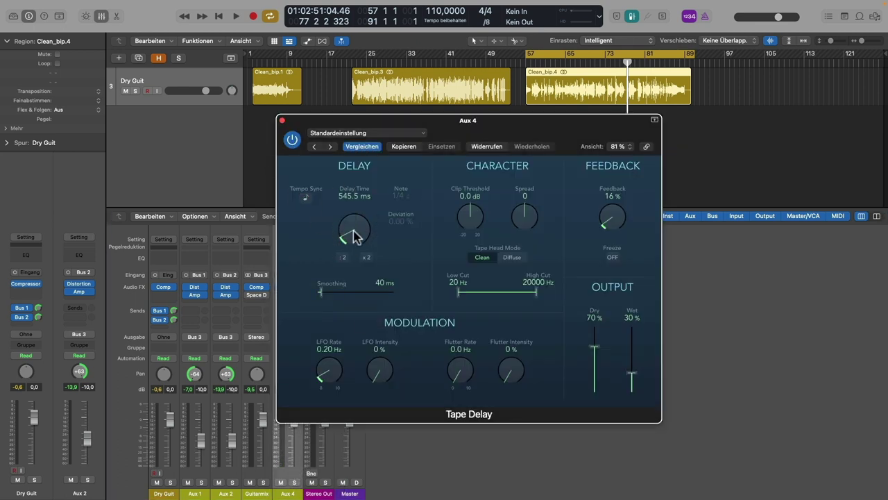
drag(467, 147, 546, 137)
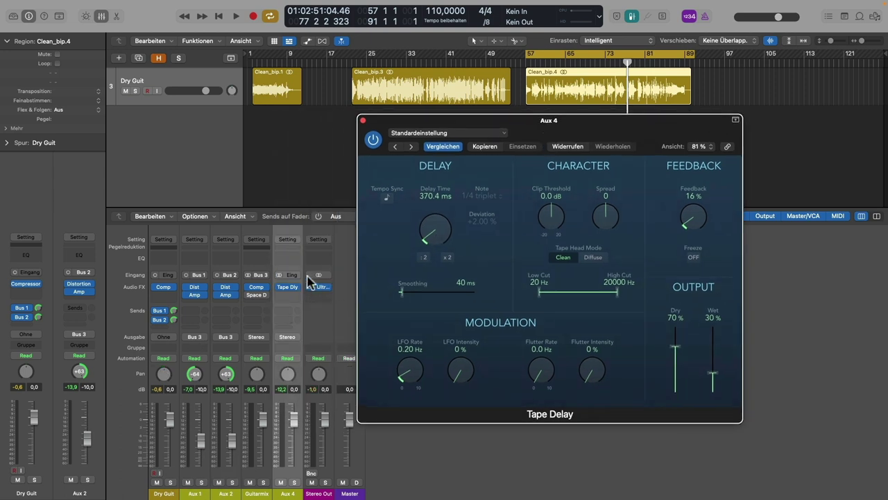
click(295, 278)
mouse_move(299, 295)
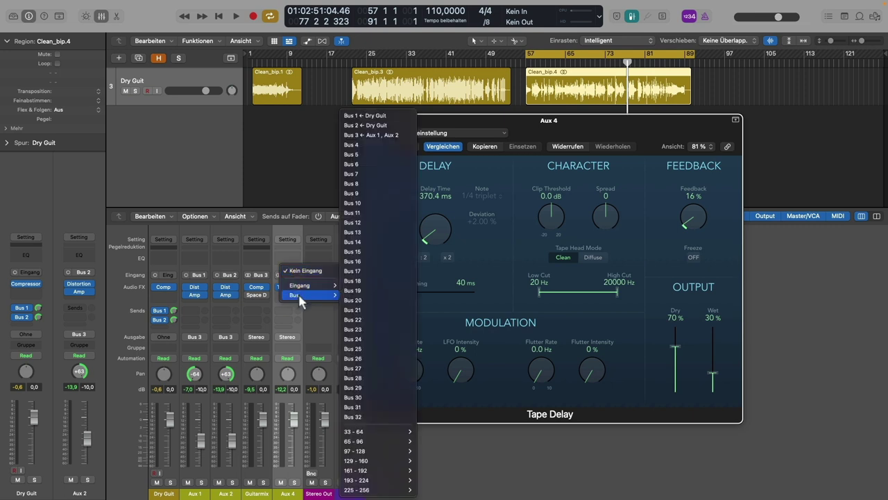
click(367, 145)
Add a Bus 4 send to the Guitarmix channel and set its level to about -6.4 dB during playback
click(260, 493)
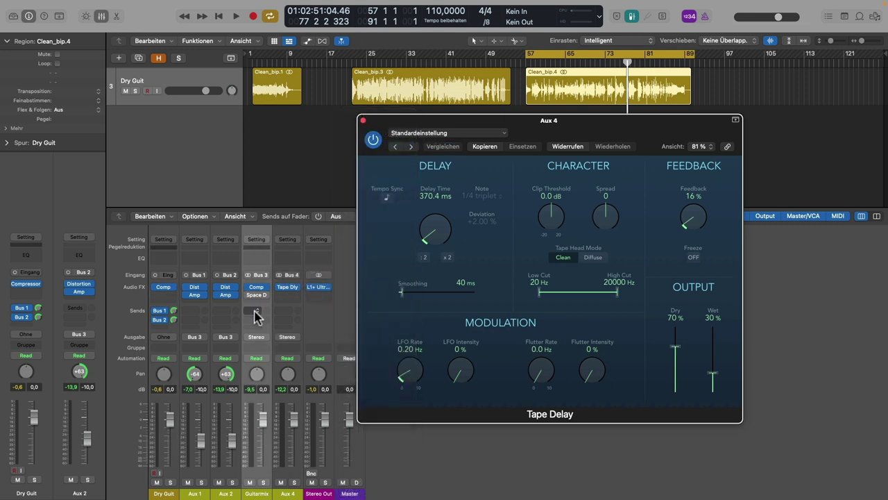
click(255, 313)
mouse_move(283, 325)
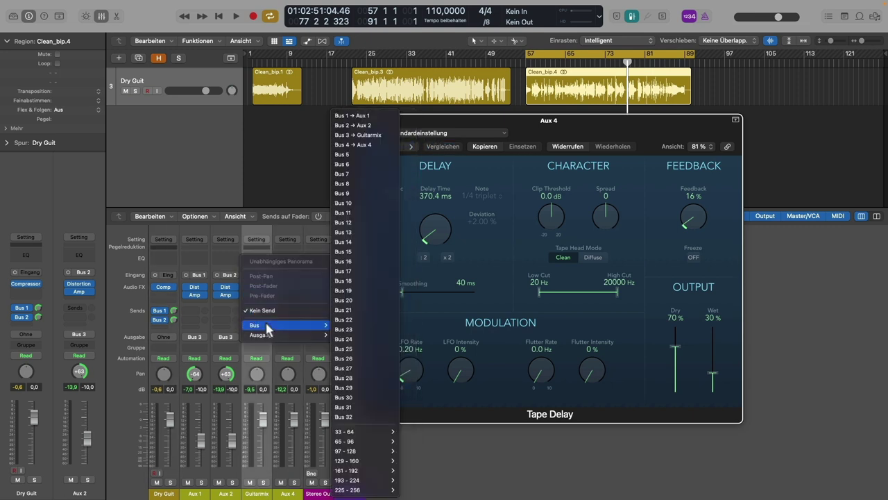
click(354, 147)
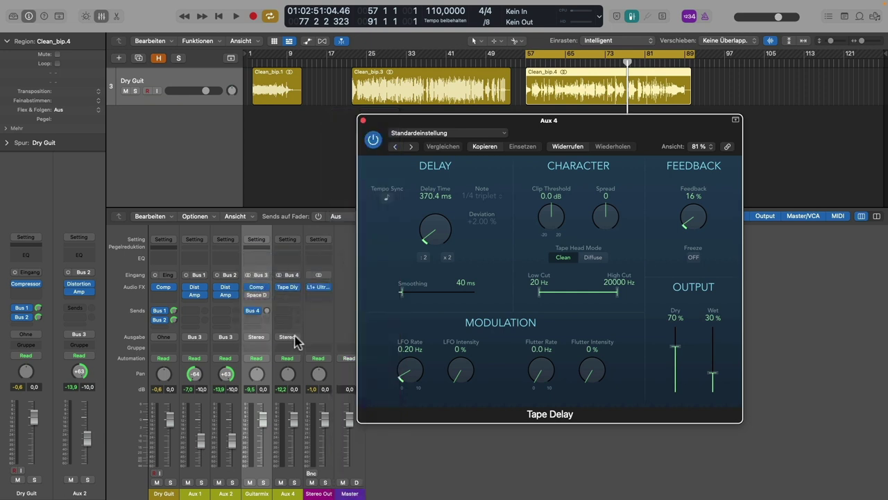
key(space)
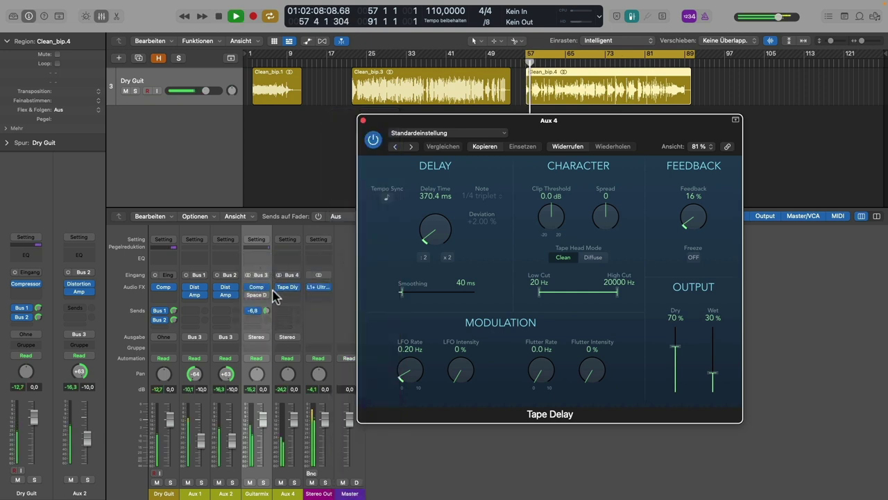
drag(265, 312, 270, 316)
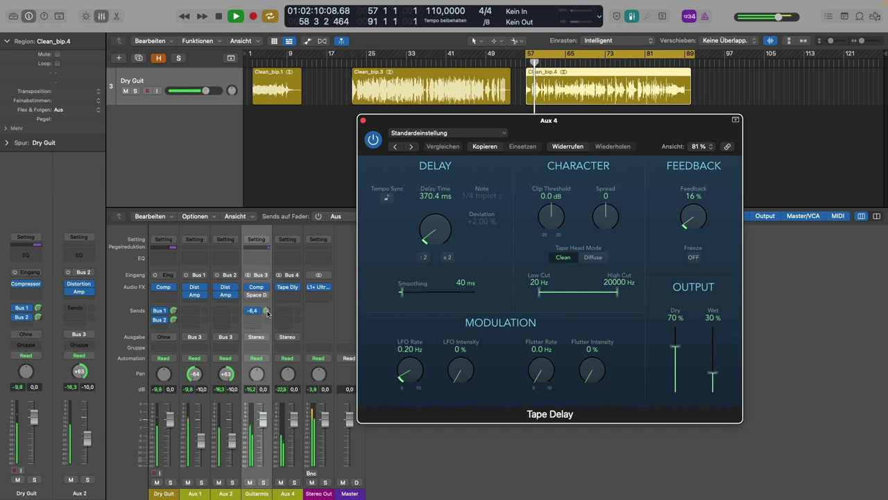
drag(587, 120, 672, 142)
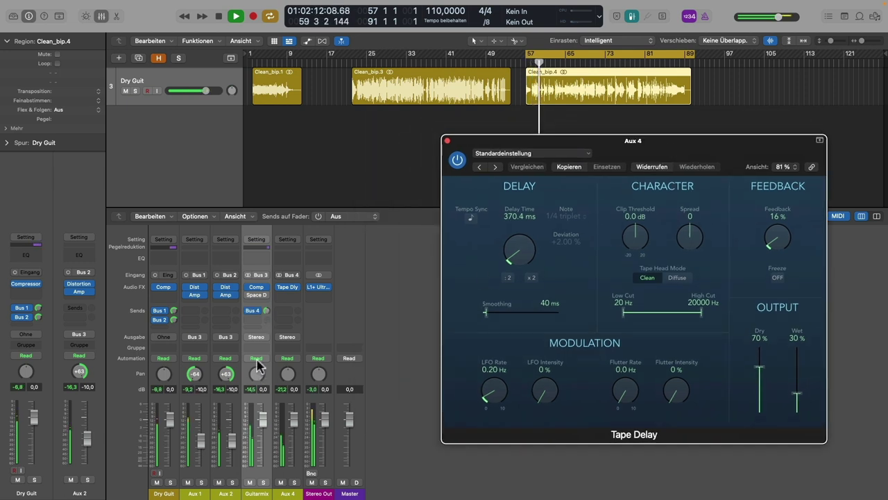
Re-enable Space Designer on the Guitarmix channel with its Wet level at -34.0 dB, and close its window
click(258, 297)
click(257, 295)
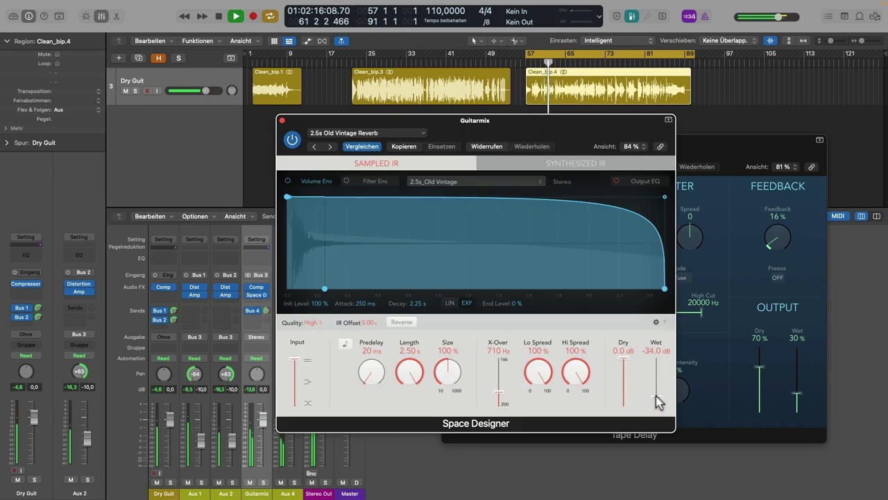
click(282, 120)
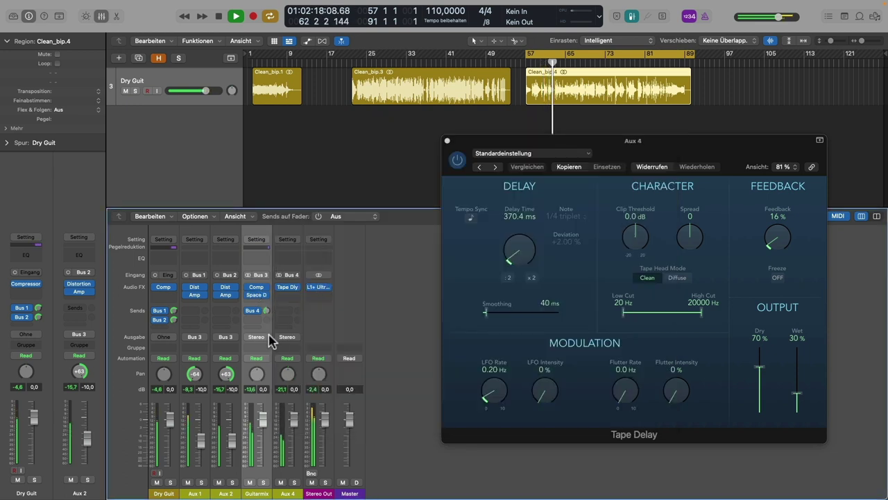
Set the Tape Delay to 381.0 ms, Feedback 25%, Dry 64% and Wet 37%, compare it bypassed, and stop playback
drag(760, 368, 798, 390)
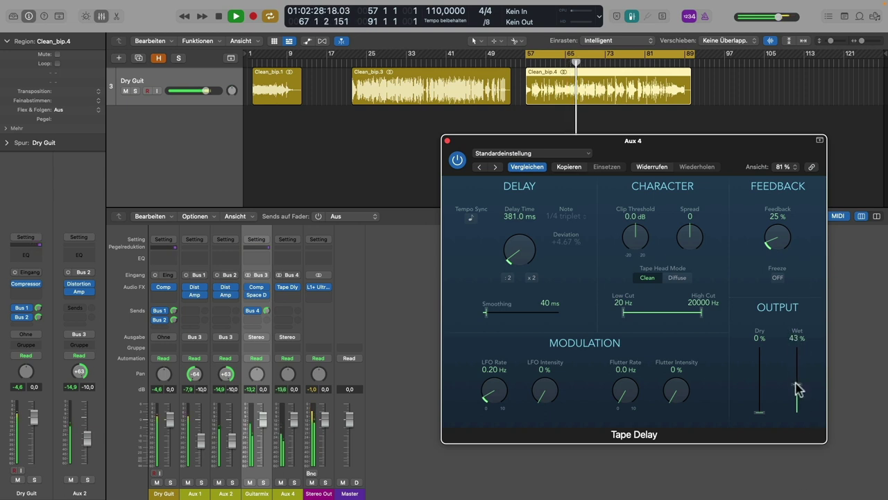
drag(760, 413, 765, 365)
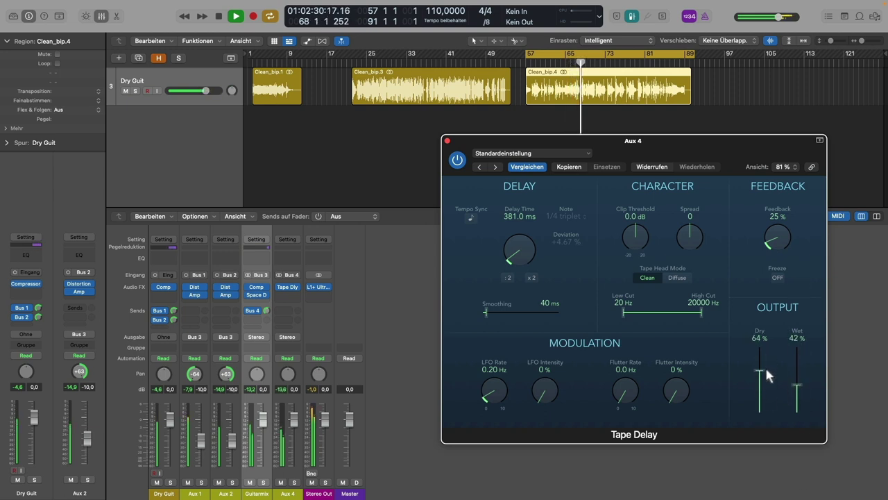
drag(802, 392, 801, 395)
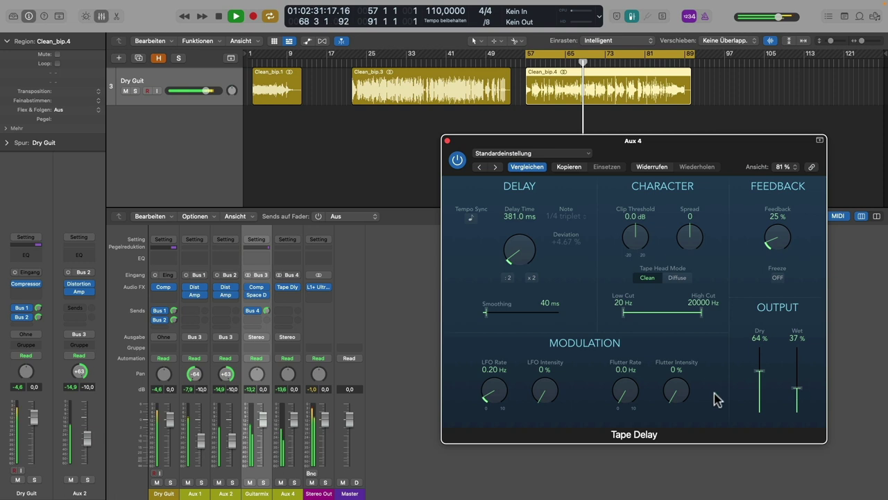
click(457, 160)
click(457, 160)
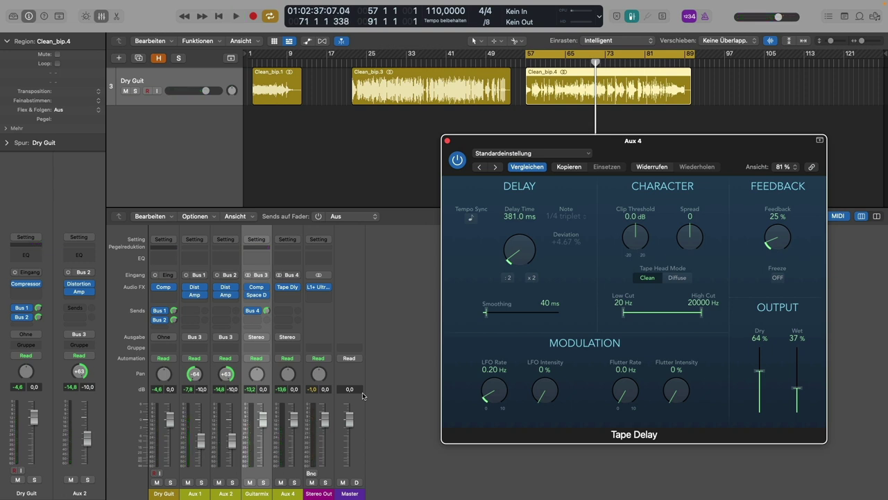
click(198, 492)
click(225, 493)
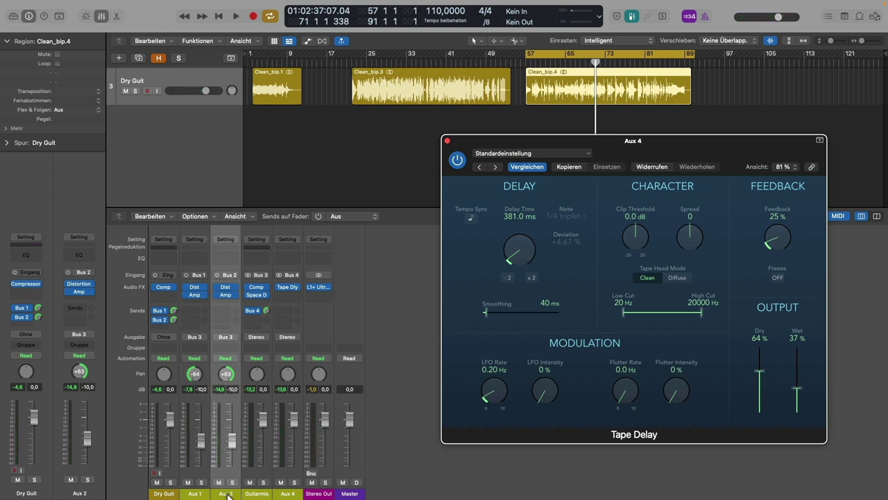
click(198, 492)
click(225, 493)
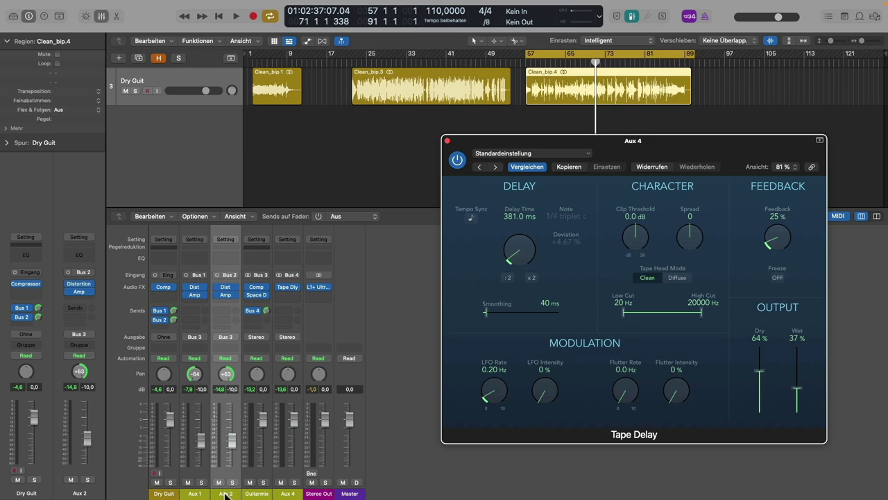